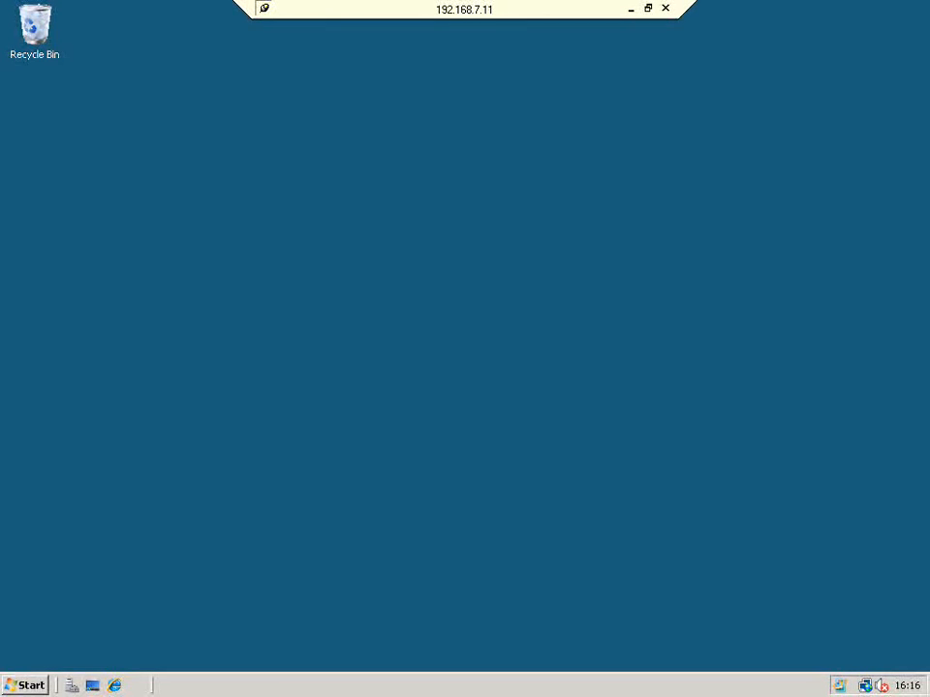
Step: Search for the Windows Server Backup program and open it
{"action": "left_click", "coordinate": [27, 684]}
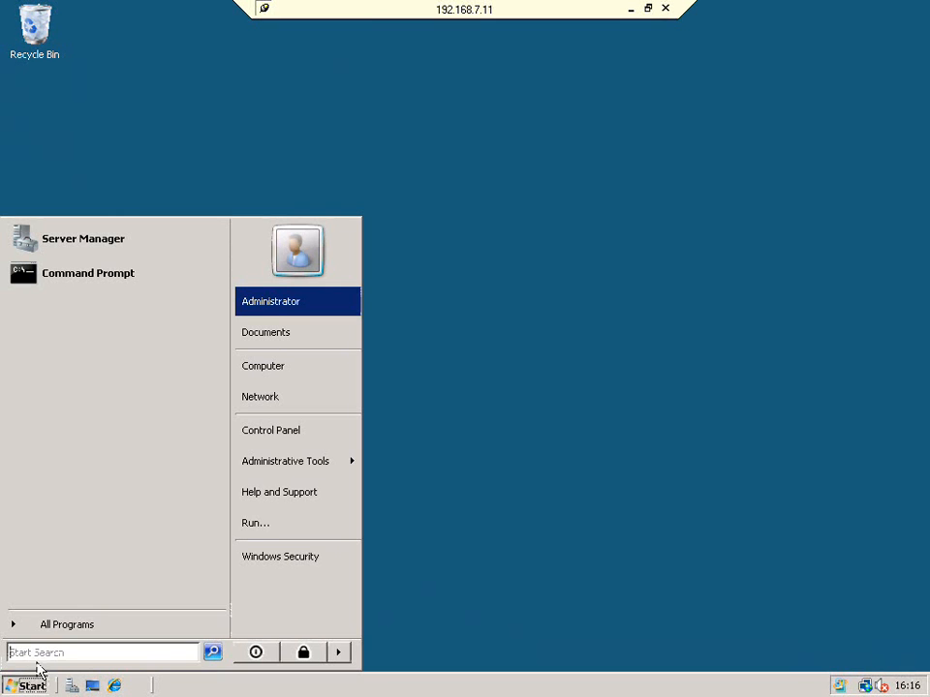
{"action": "left_click", "coordinate": [39, 652]}
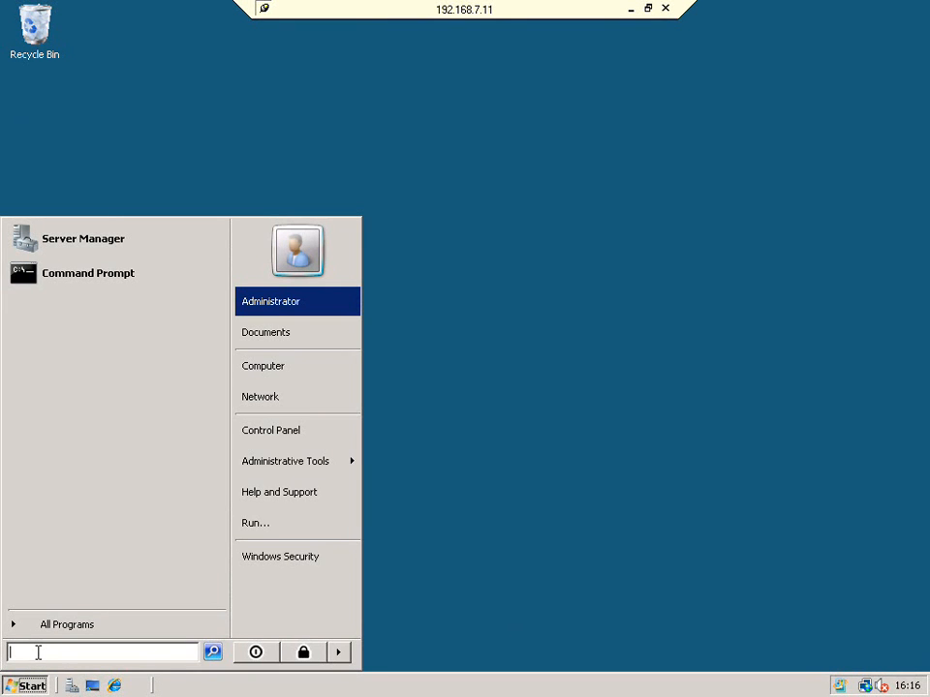
{"action": "type", "text": "Windows"}
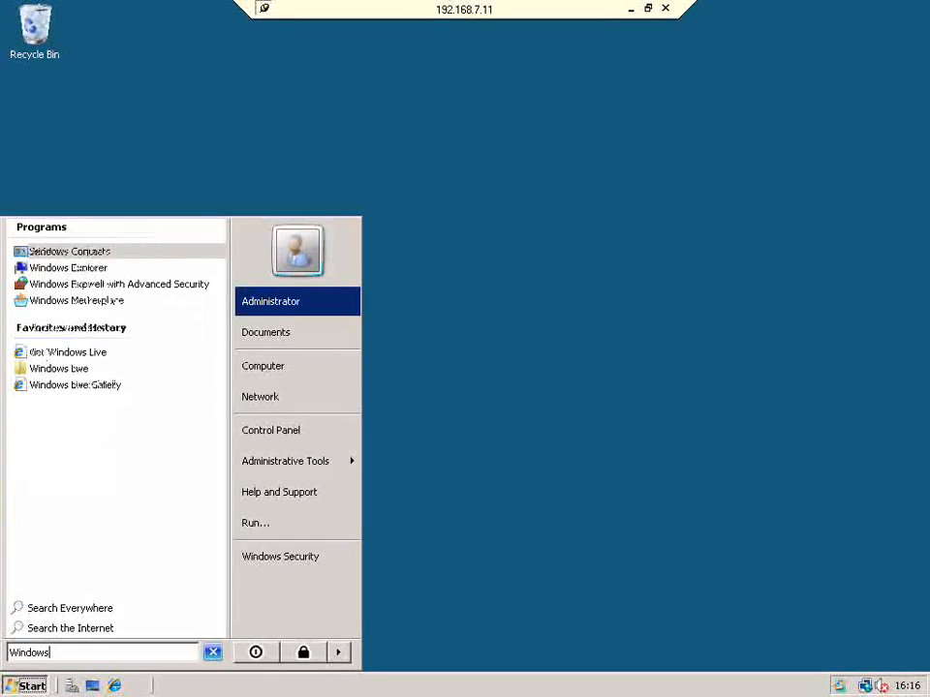
{"action": "type", "text": " Server B"}
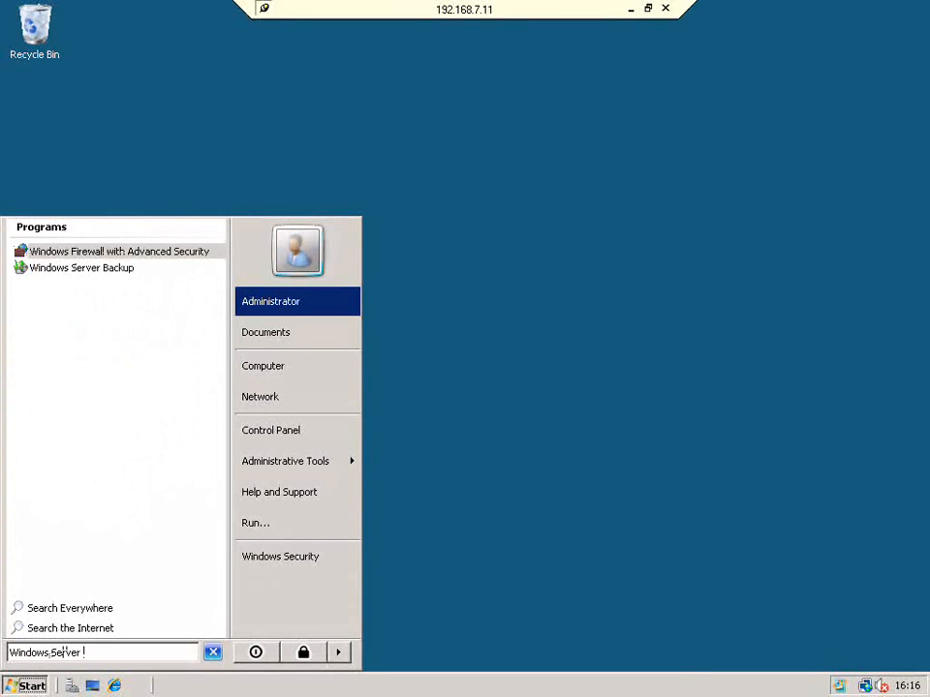
{"action": "type", "text": "ackup"}
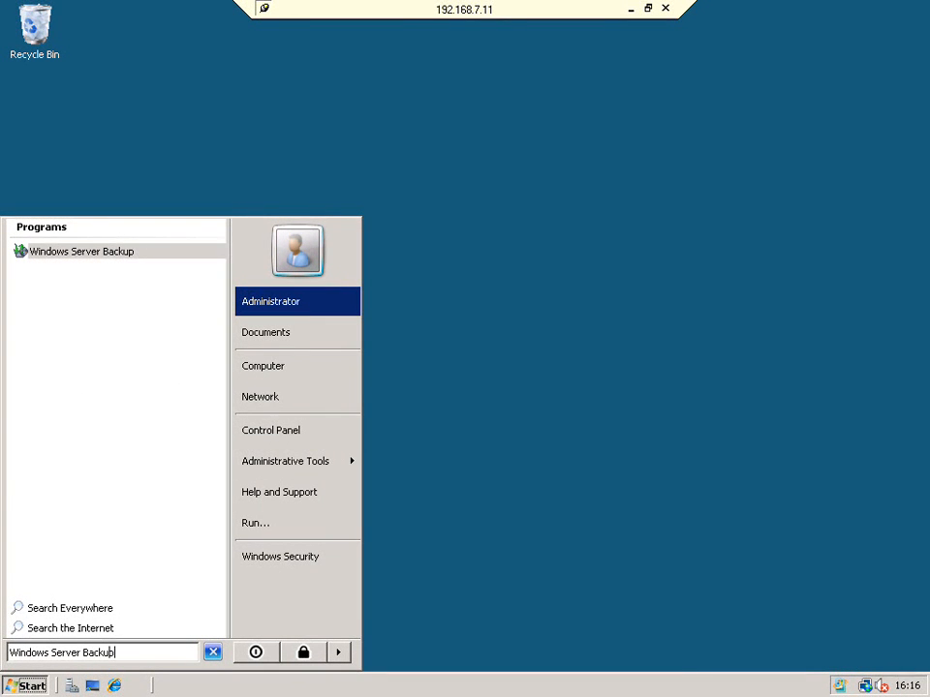
{"action": "left_click", "coordinate": [60, 253]}
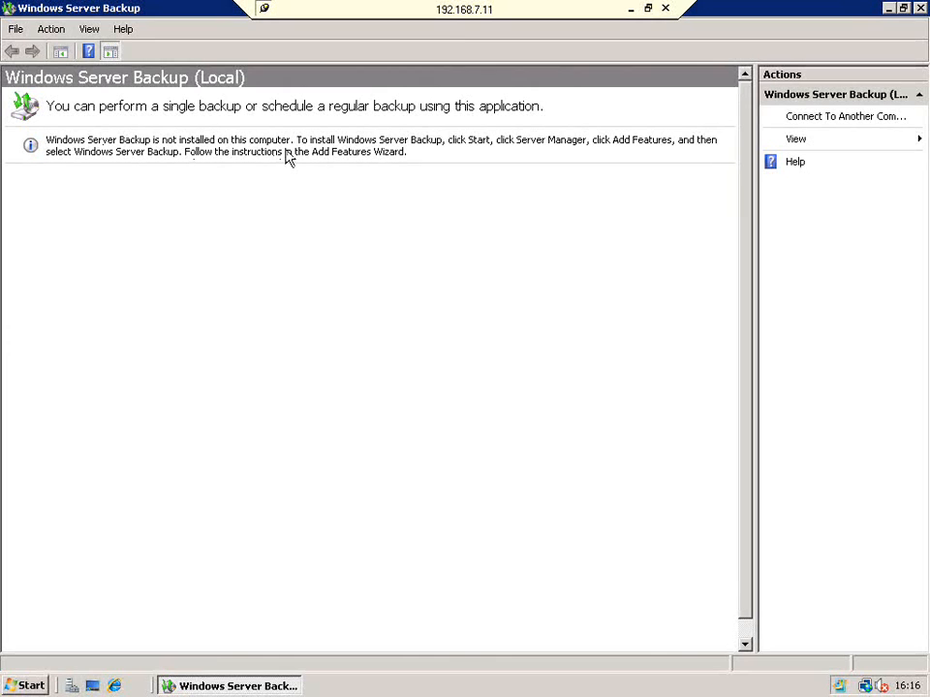
Step: Open Server Manager and start adding features to the server
{"action": "left_click", "coordinate": [31, 686]}
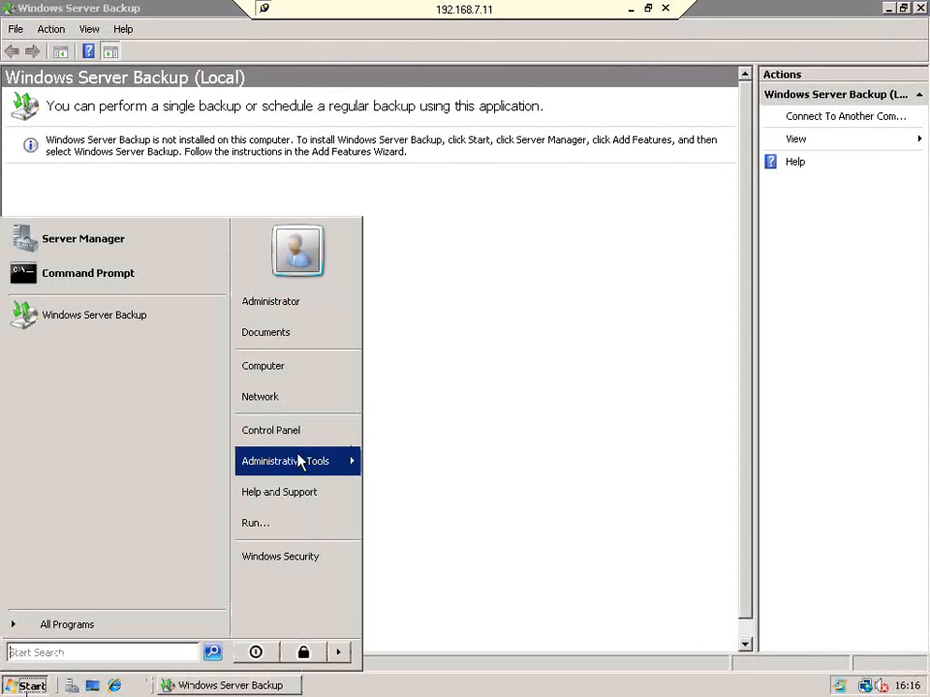
{"action": "mouse_move", "coordinate": [301, 463]}
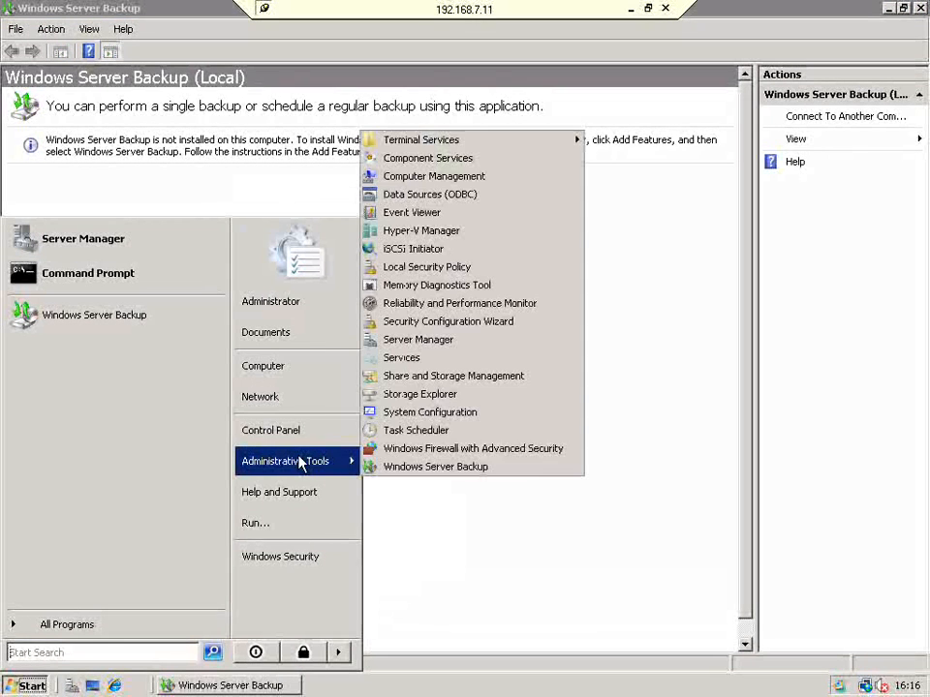
{"action": "left_click", "coordinate": [404, 341]}
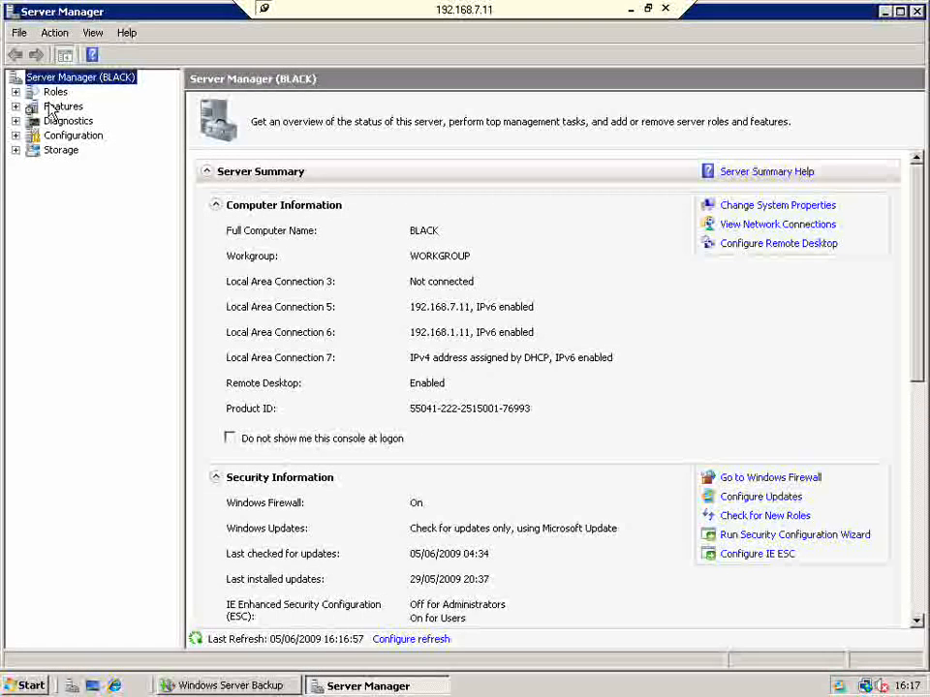
{"action": "left_click", "coordinate": [58, 107]}
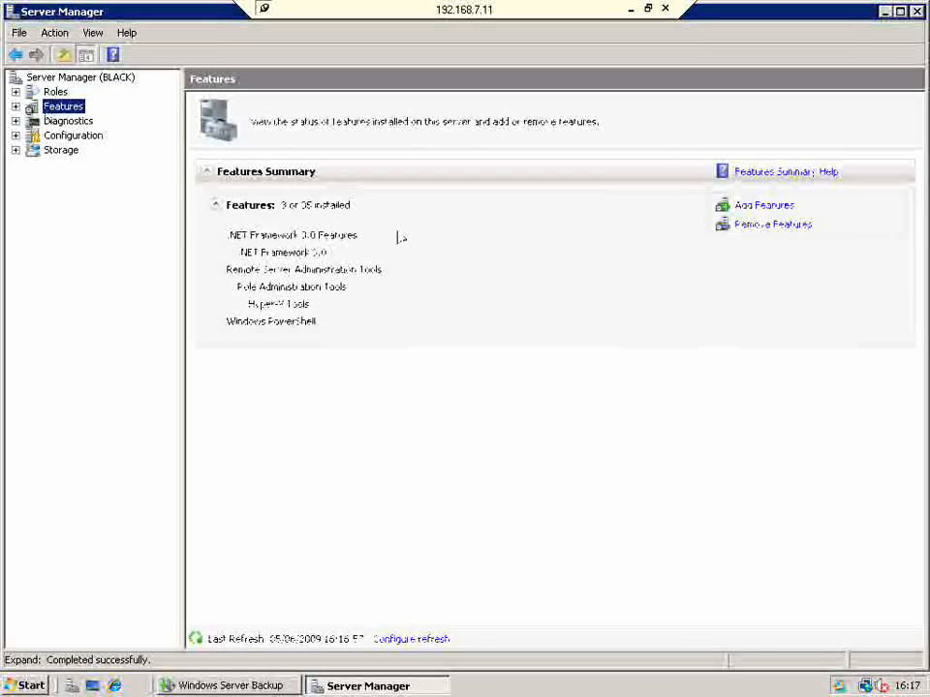
{"action": "left_click", "coordinate": [767, 211]}
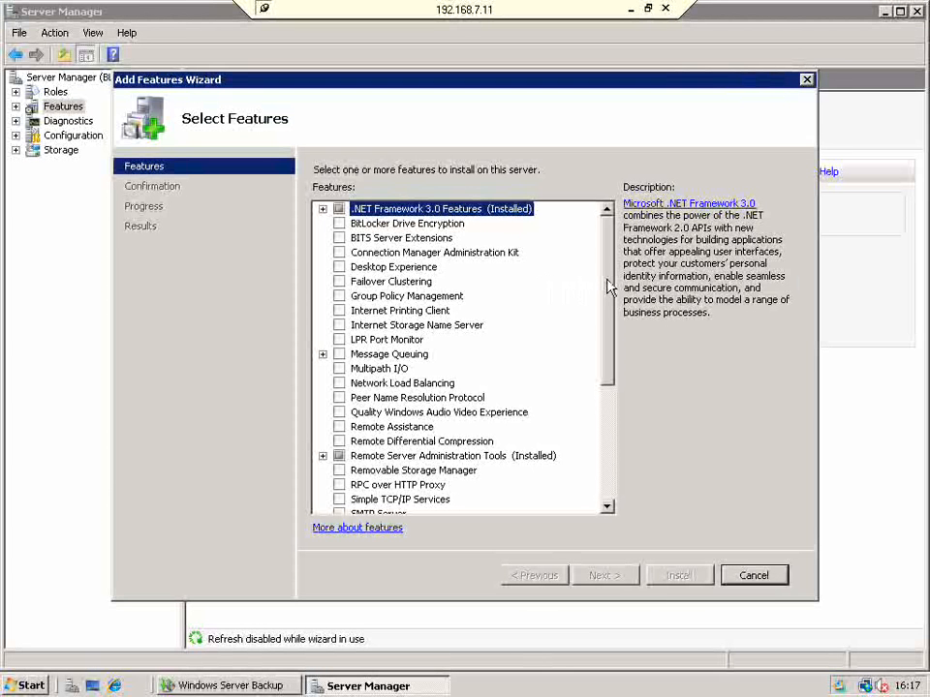
Step: Select Windows Server Backup Features for installation, including both Windows Server Backup and Command-line Tools
{"action": "left_click_drag", "start_coordinate": [609, 286], "coordinate": [609, 337]}
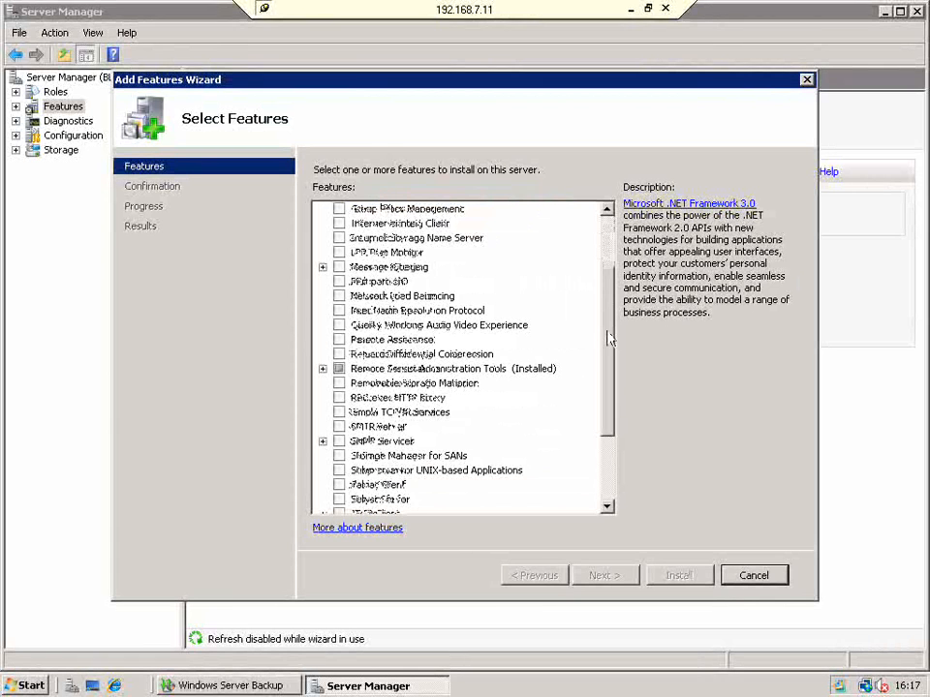
{"action": "scroll", "coordinate": [338, 469], "scroll_direction": "down", "scroll_amount": 3}
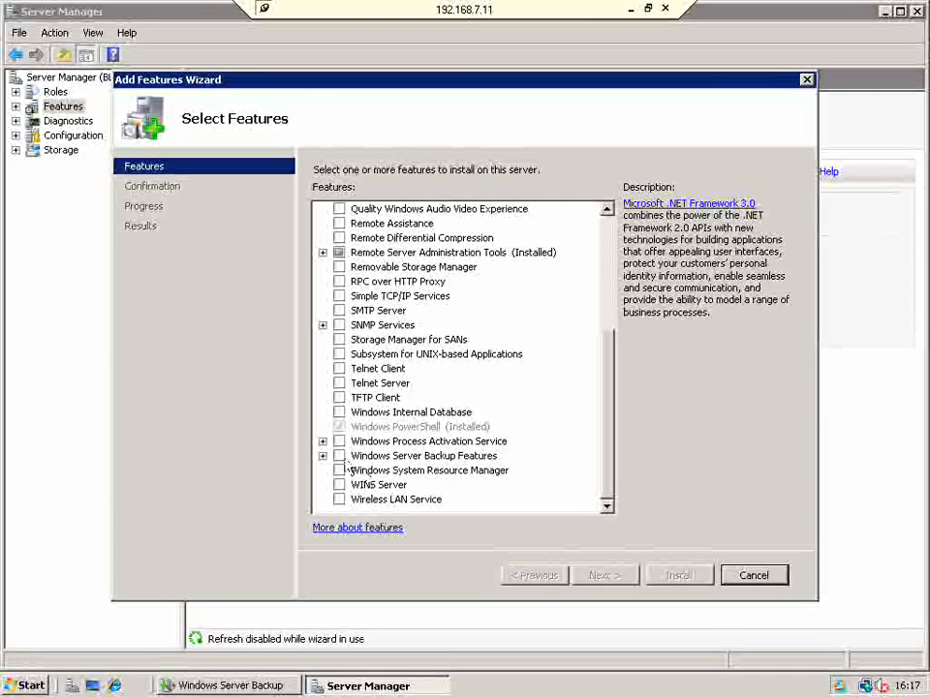
{"action": "left_click", "coordinate": [325, 457]}
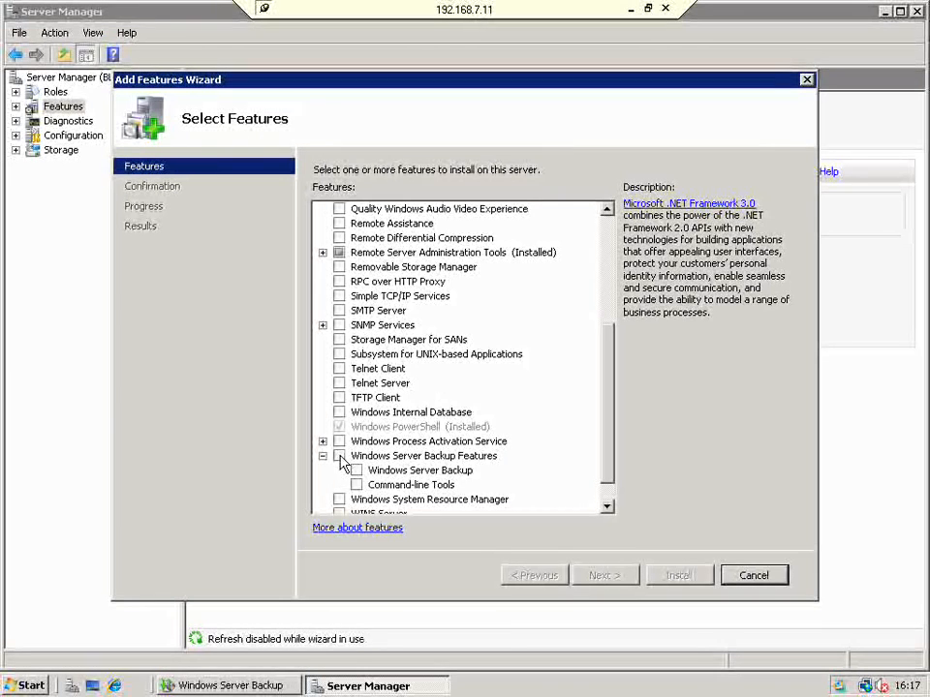
{"action": "left_click", "coordinate": [339, 456]}
{"action": "left_click", "coordinate": [356, 485]}
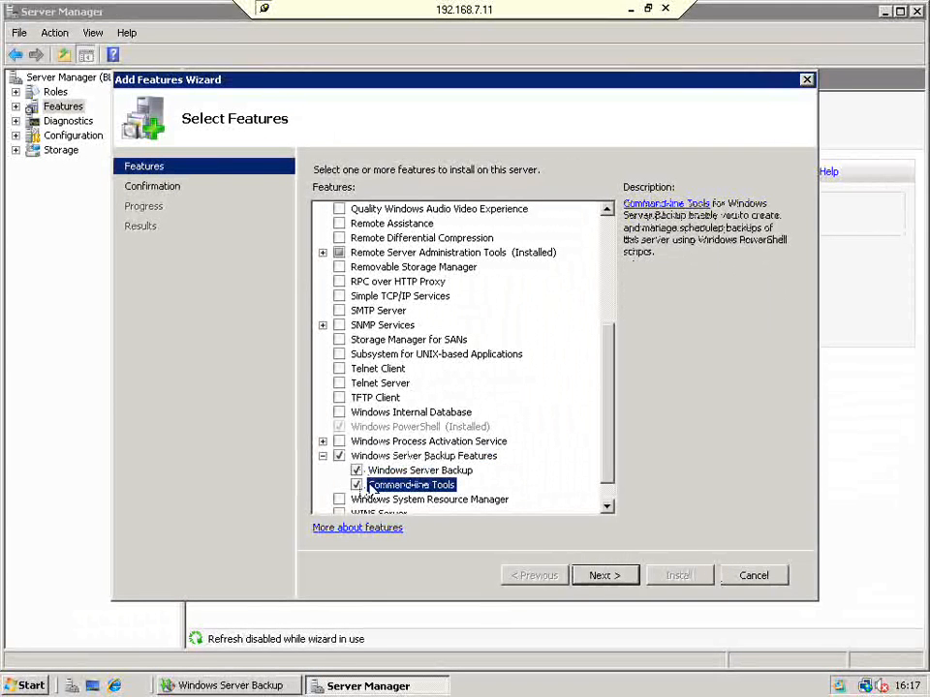
Step: Install the selected backup features and close the wizard once the installation completes
{"action": "left_click", "coordinate": [598, 577]}
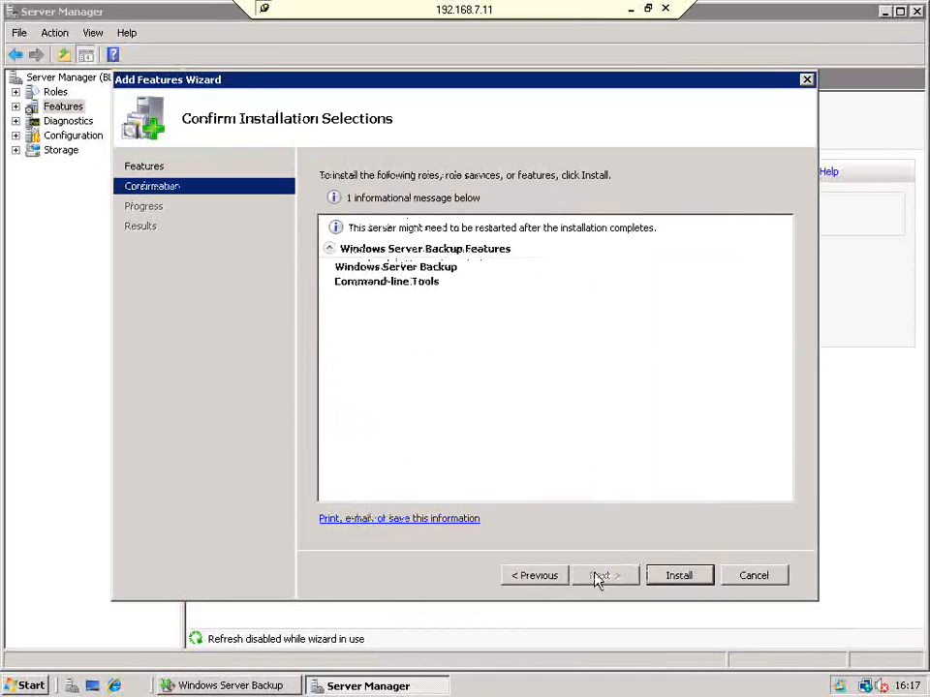
{"action": "left_click", "coordinate": [662, 577]}
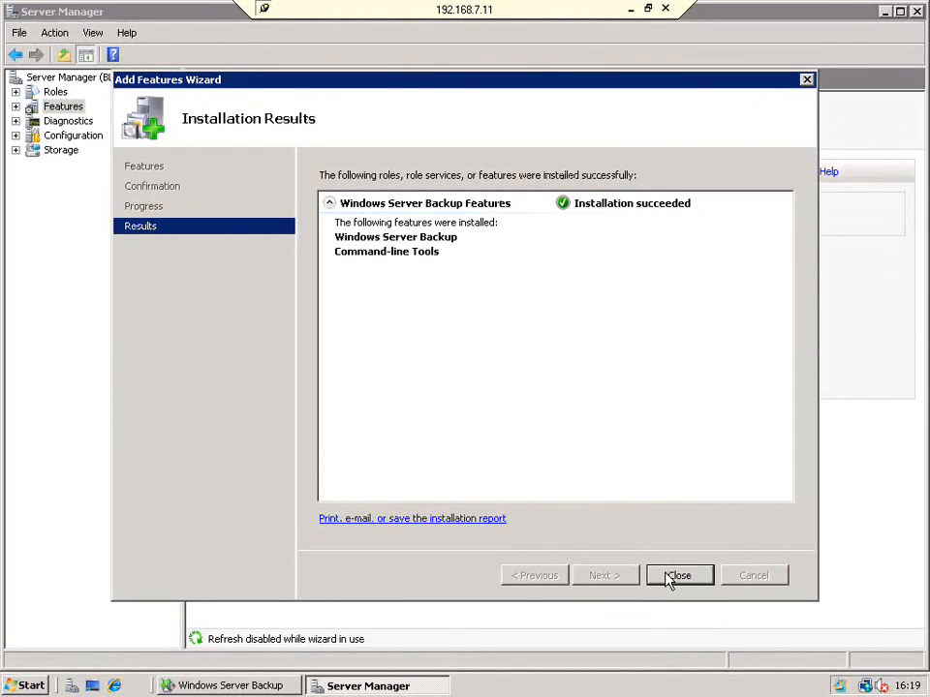
{"action": "left_click", "coordinate": [677, 576]}
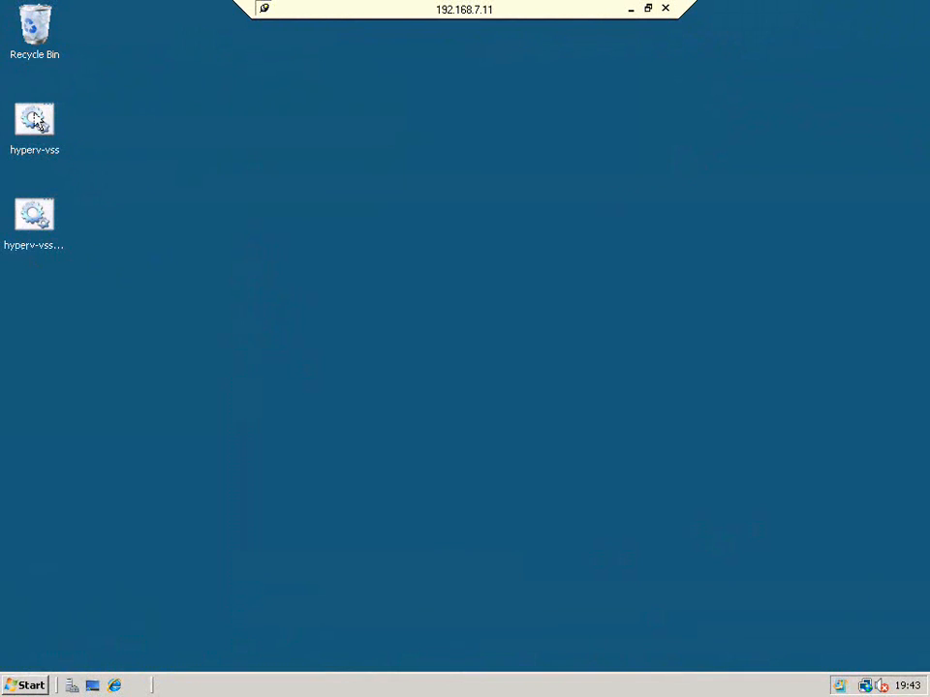
Step: Open the hyperv-vss script for editing, examine its two reg add commands with the Application Identifier and Hyper-V values, and close it
{"action": "right_click", "coordinate": [35, 119]}
{"action": "left_click", "coordinate": [62, 136]}
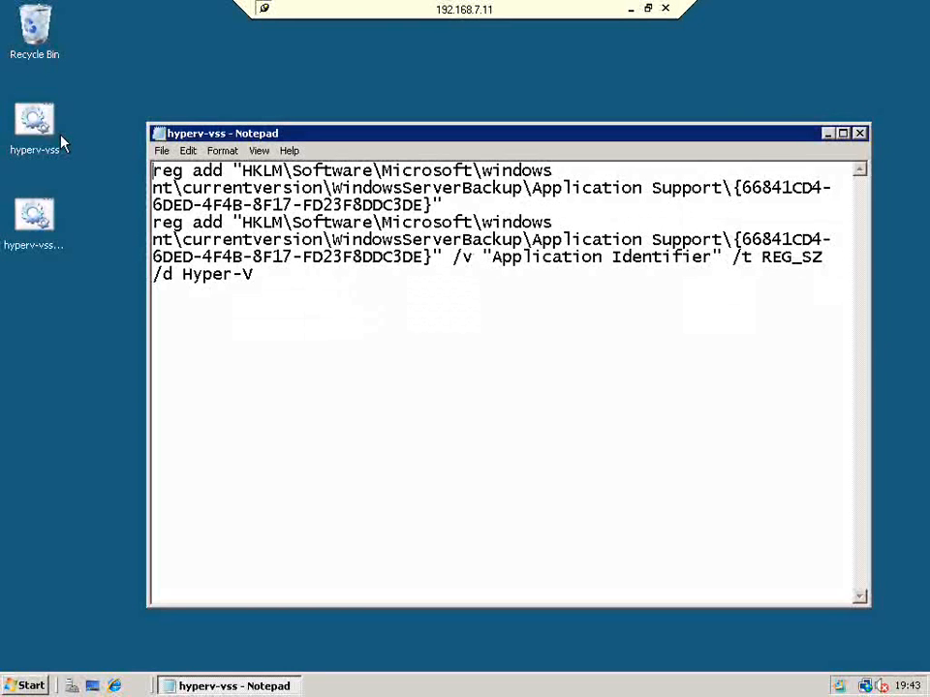
{"action": "double_click", "coordinate": [206, 171]}
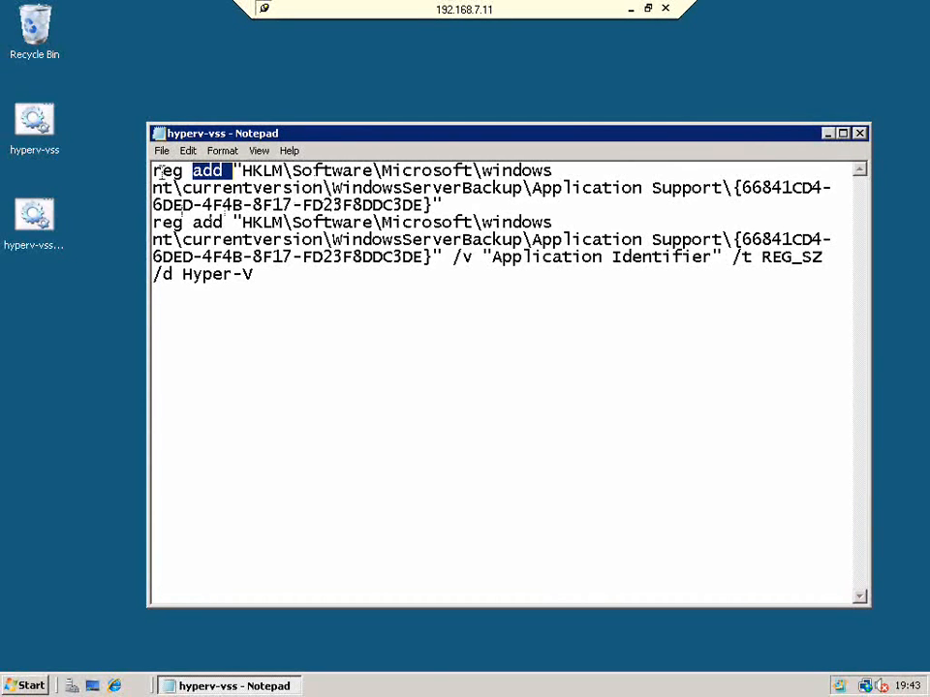
{"action": "left_click_drag", "start_coordinate": [157, 171], "coordinate": [156, 222]}
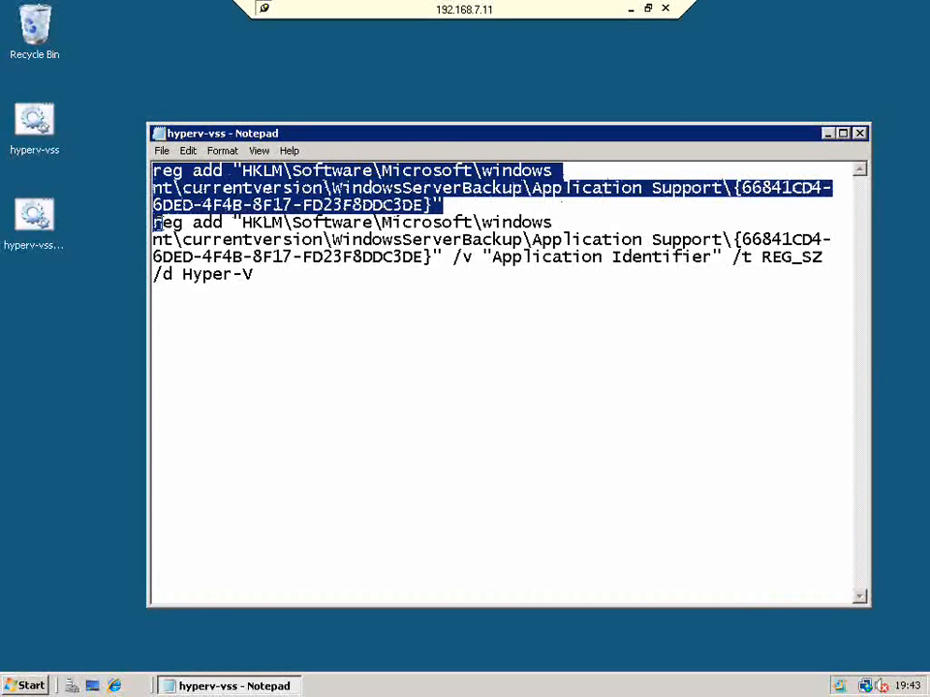
{"action": "left_click", "coordinate": [208, 225]}
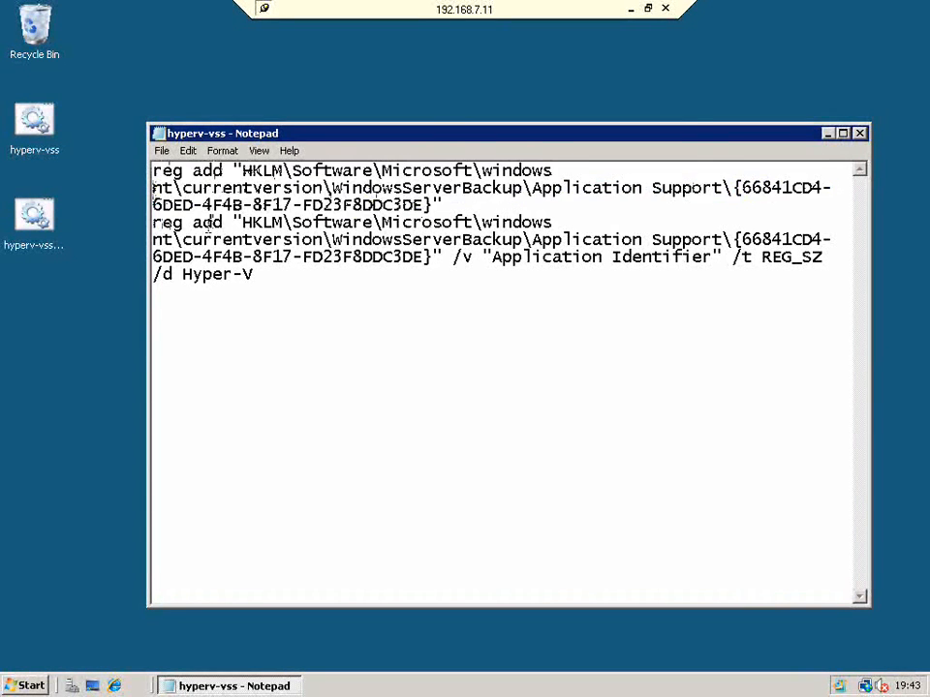
{"action": "double_click", "coordinate": [208, 225]}
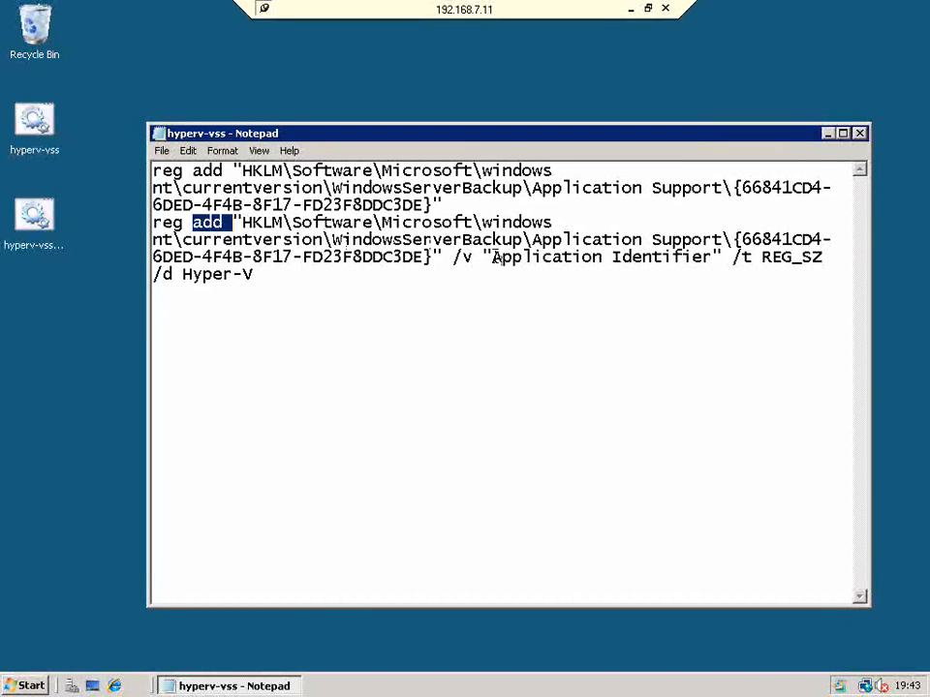
{"action": "left_click_drag", "start_coordinate": [494, 256], "coordinate": [725, 254]}
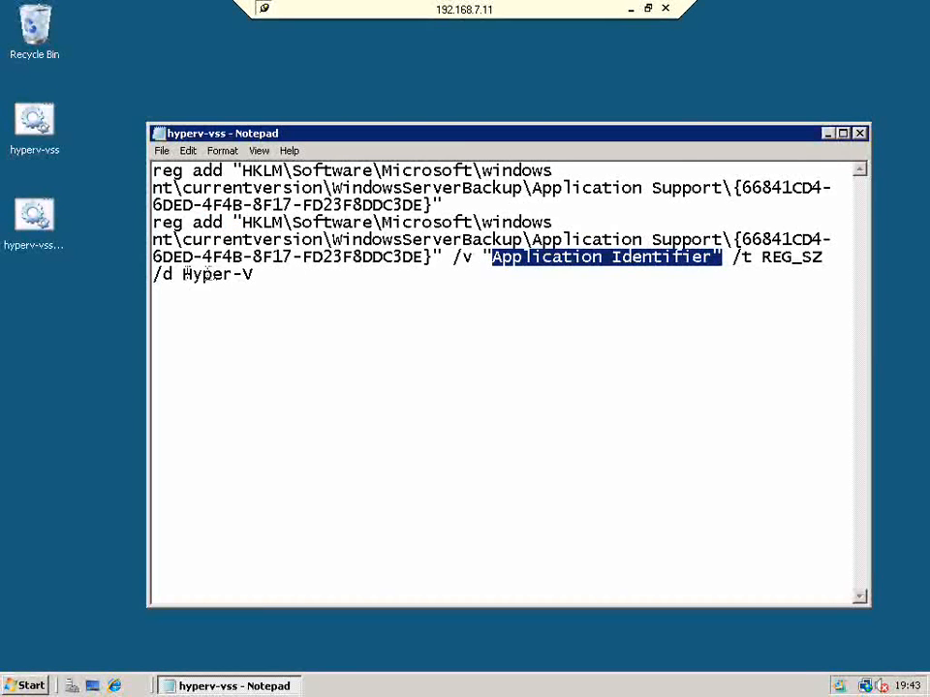
{"action": "left_click_drag", "start_coordinate": [183, 274], "coordinate": [254, 275]}
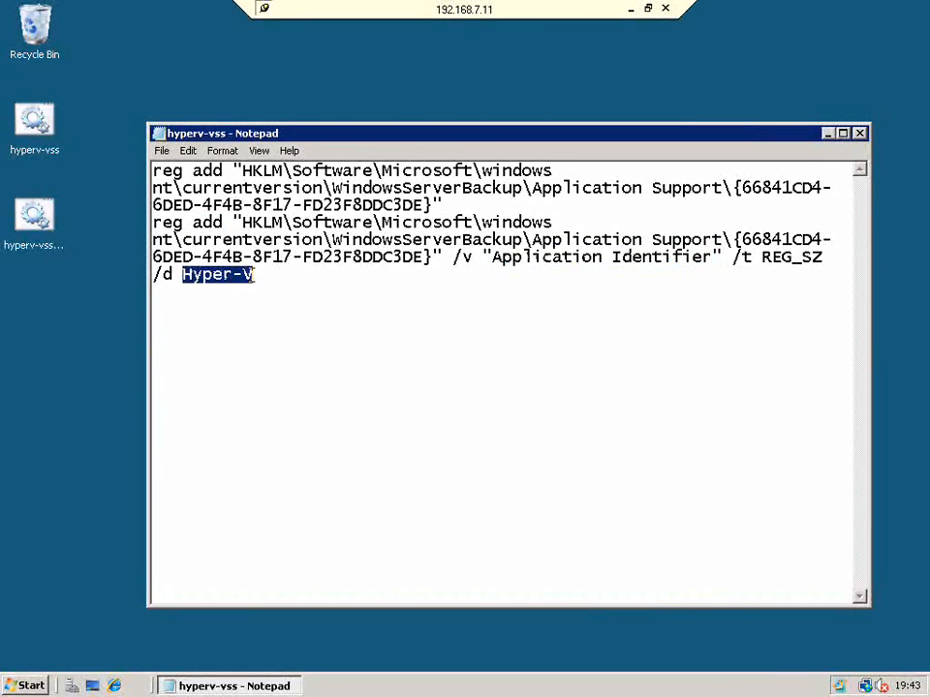
{"action": "double_click", "coordinate": [161, 134]}
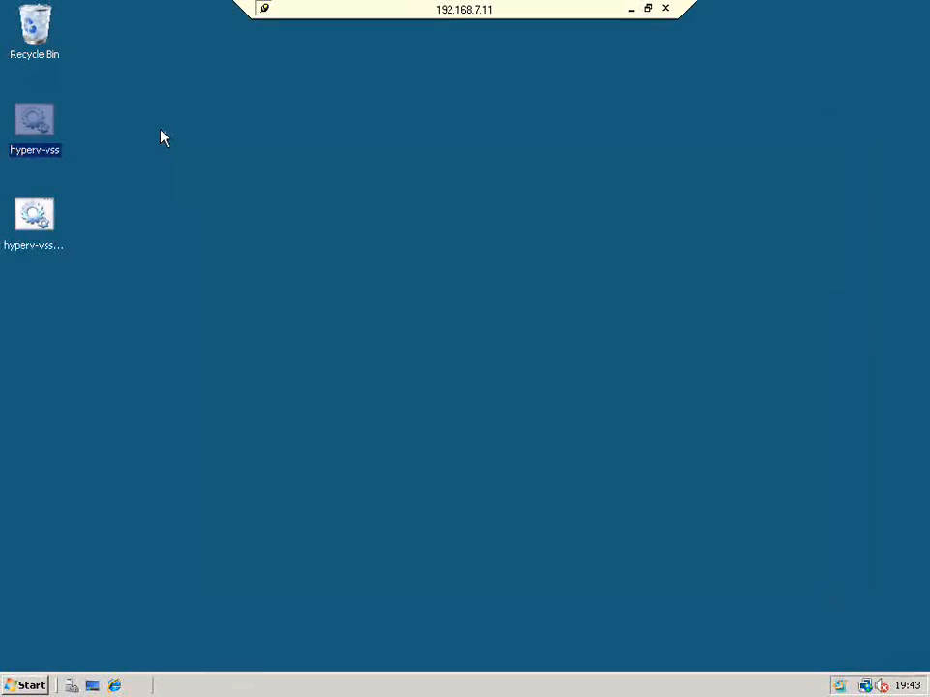
Step: Open the hyperv-vss-check script for editing, examine its reg query command, and close it
{"action": "left_click", "coordinate": [43, 215]}
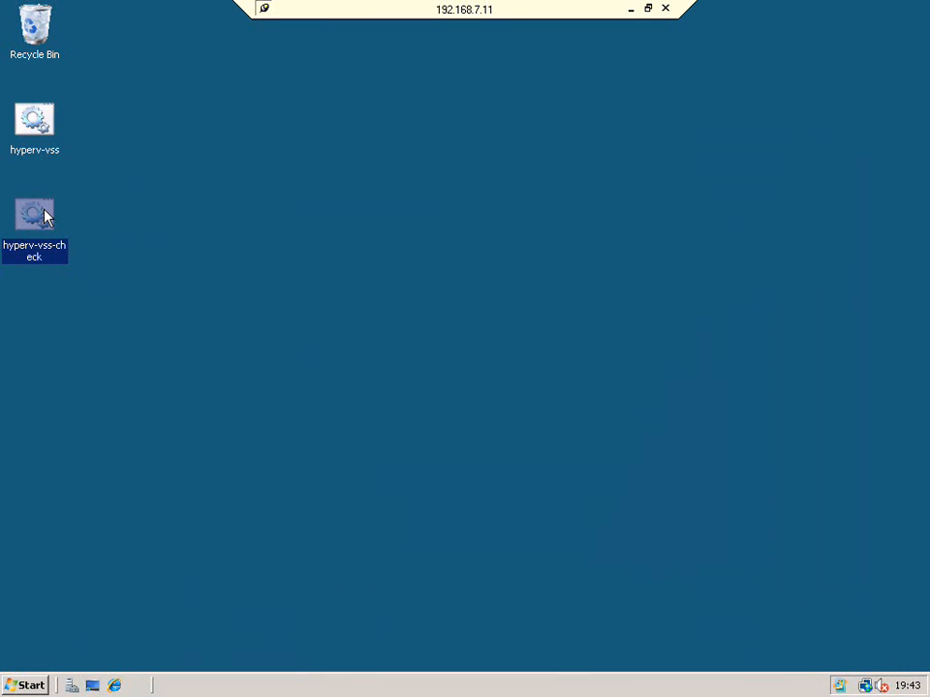
{"action": "right_click", "coordinate": [43, 215]}
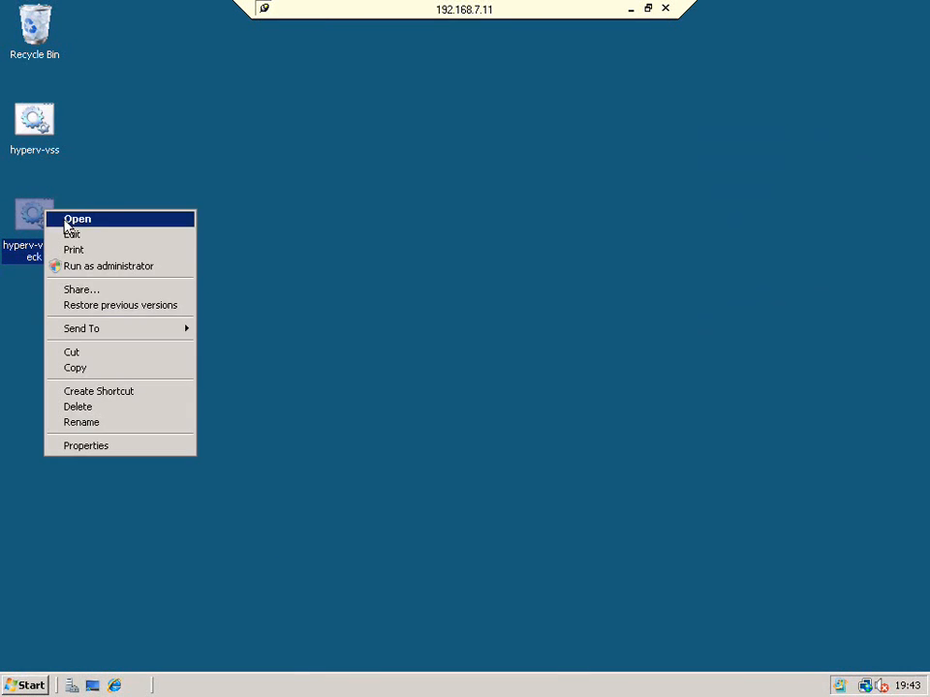
{"action": "left_click", "coordinate": [78, 235]}
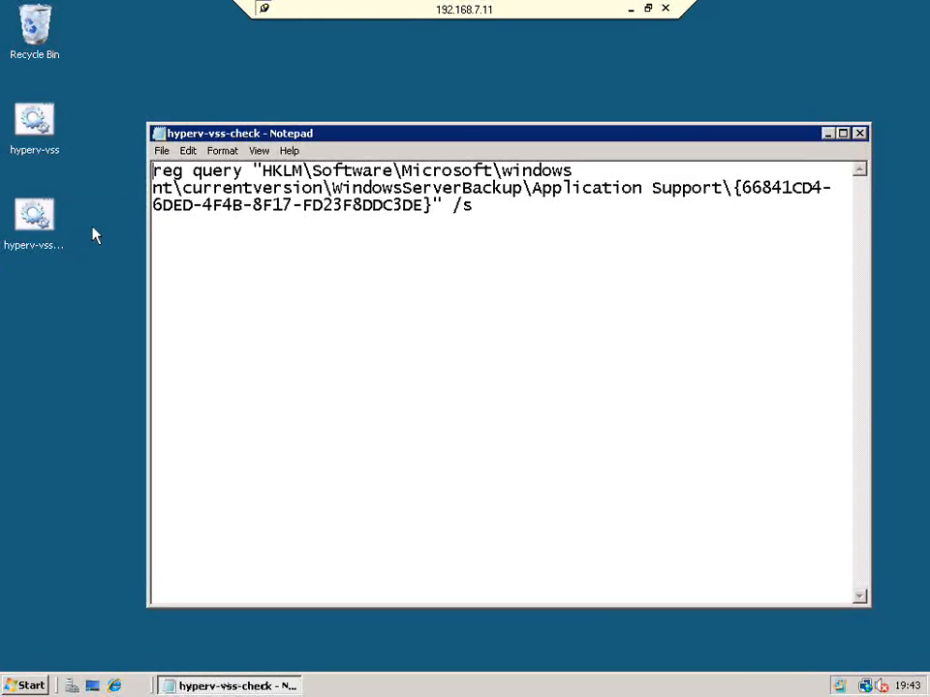
{"action": "double_click", "coordinate": [216, 170]}
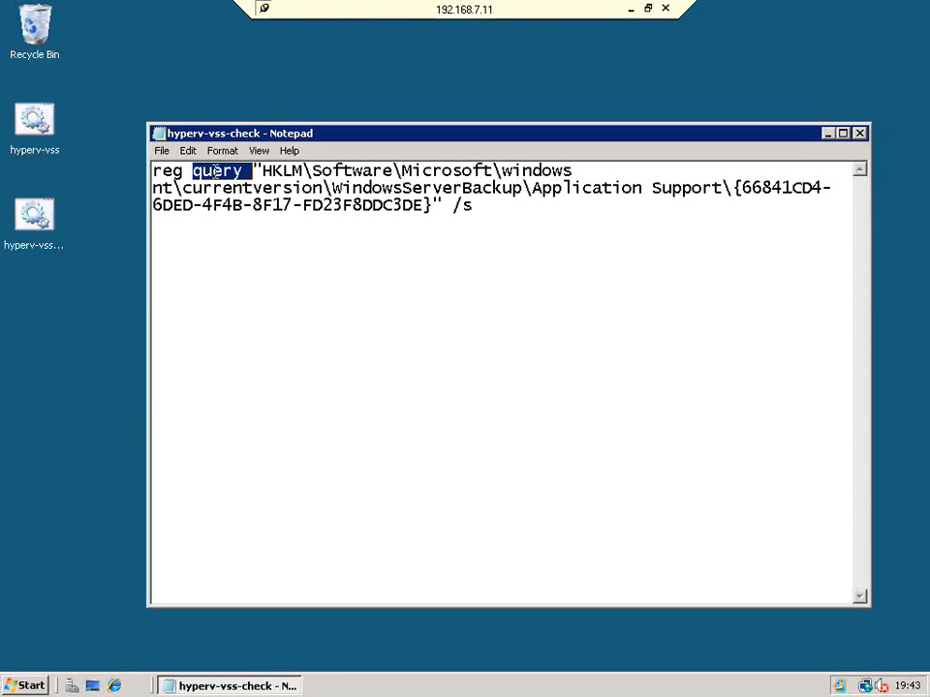
{"action": "left_click", "coordinate": [860, 135]}
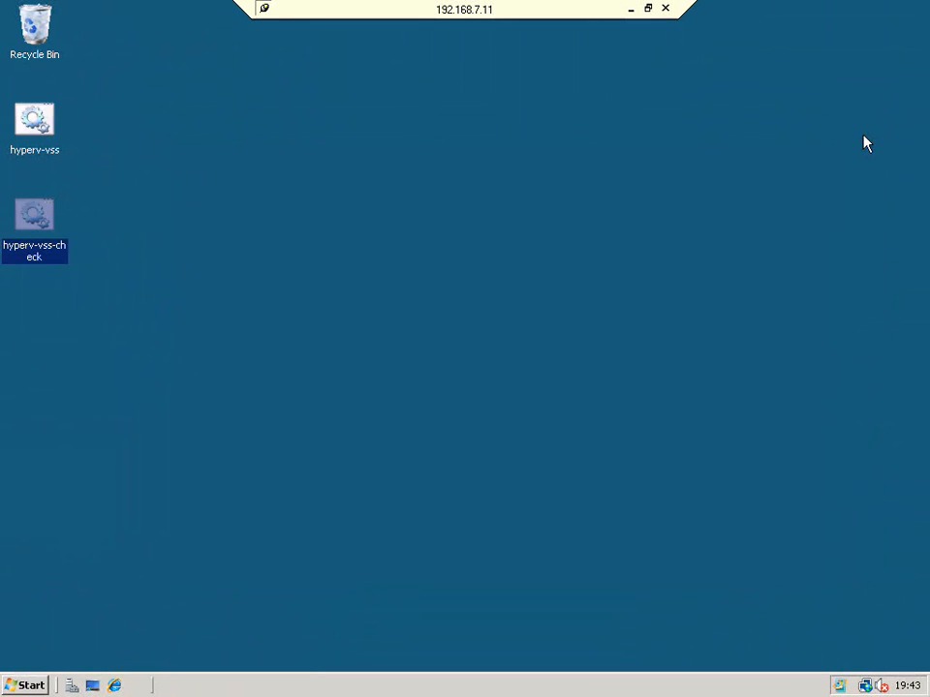
Step: Open a Command Prompt and change to the Desktop directory
{"action": "left_click", "coordinate": [29, 684]}
{"action": "left_click", "coordinate": [101, 287]}
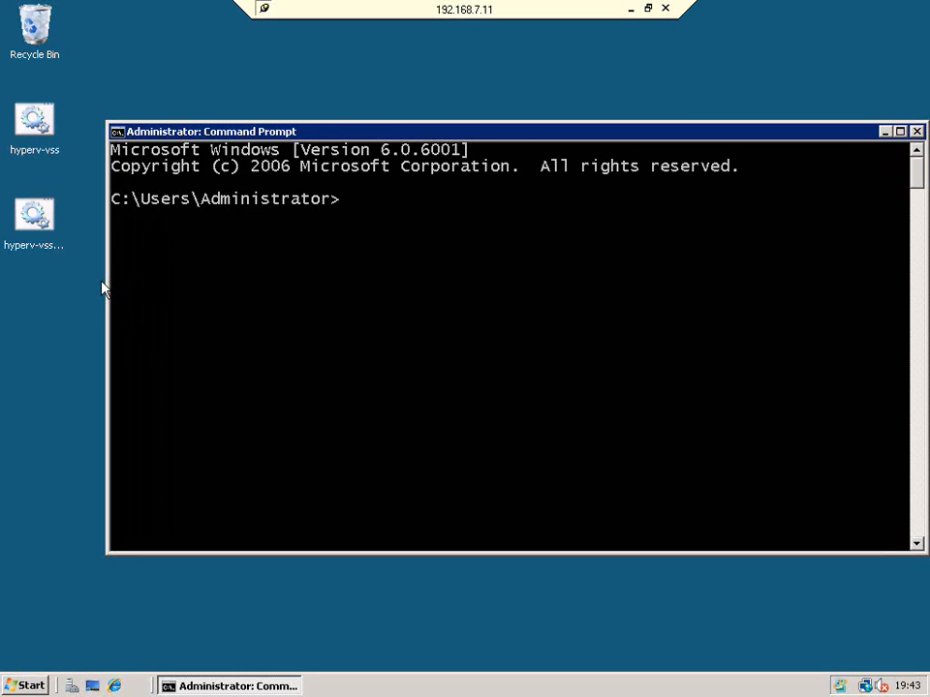
{"action": "type", "text": "cd Desktop"}
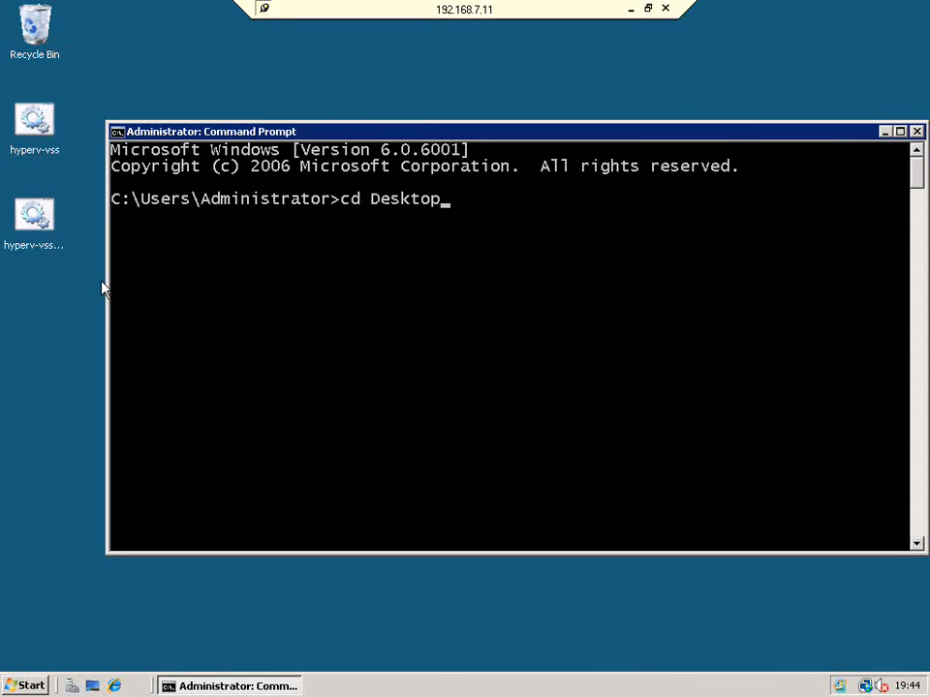
{"action": "key", "text": "Return"}
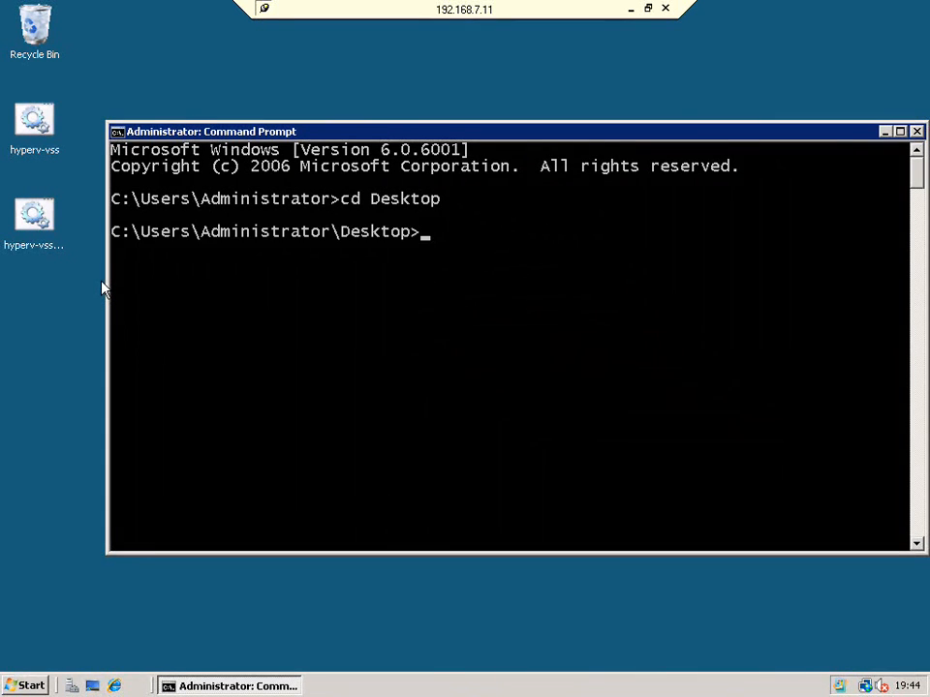
Step: Run hyperv-vss-check.cmd to query the registry for the Hyper-V VSS writer key
{"action": "type", "text": "hyper"}
{"action": "key", "text": "Tab"}
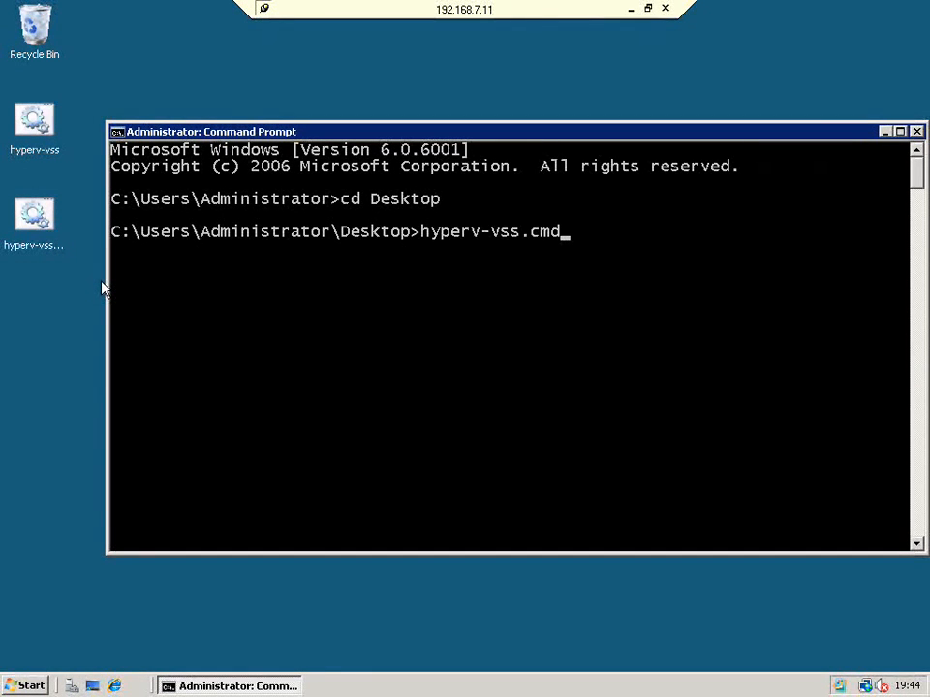
{"action": "key", "text": "Tab"}
{"action": "key", "text": "Return"}
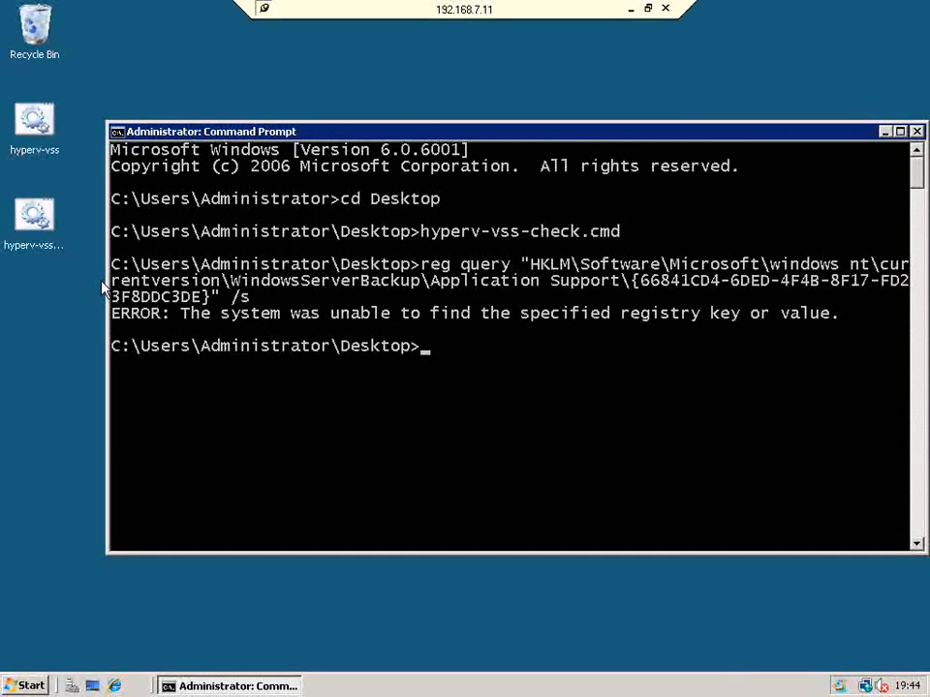
Step: Run hyperv-vss.cmd to add the Hyper-V VSS writer key and its Application Identifier value to the registry
{"action": "key", "text": "Up"}
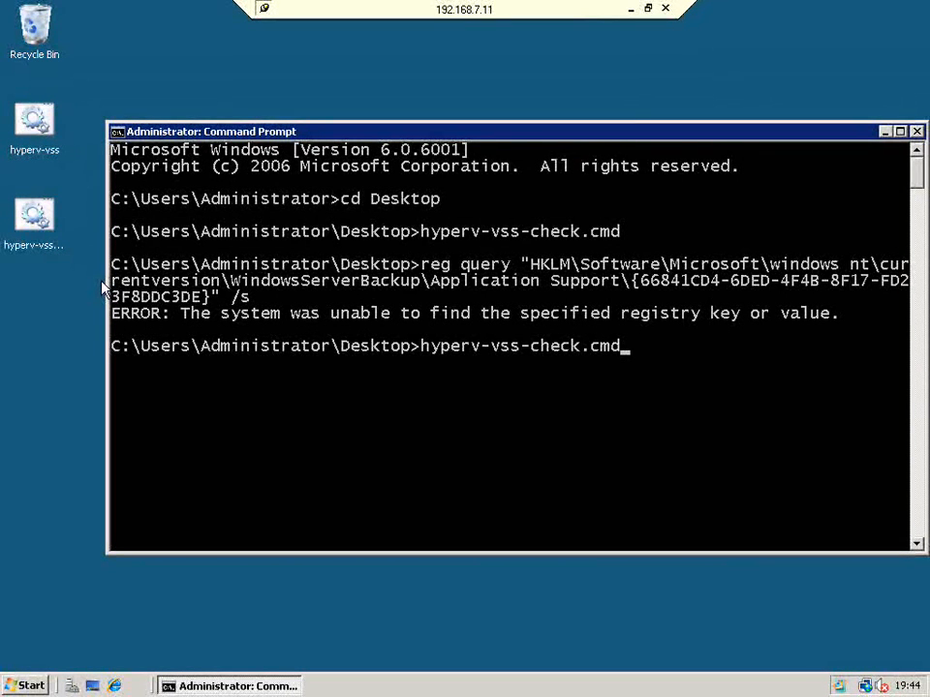
{"action": "key", "text": "BackSpace"}
{"action": "key", "text": "BackSpace"}
{"action": "key", "text": "BackSpace"}
{"action": "key", "text": "BackSpace"}
{"action": "key", "text": "BackSpace"}
{"action": "key", "text": "BackSpace"}
{"action": "key", "text": "BackSpace"}
{"action": "key", "text": "BackSpace"}
{"action": "key", "text": "BackSpace"}
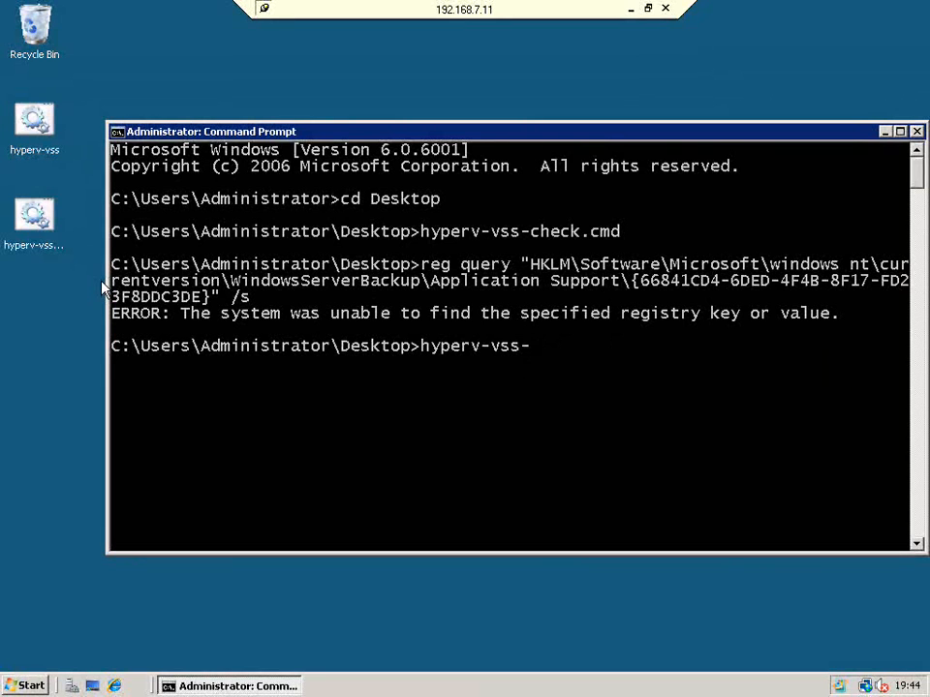
{"action": "key", "text": "BackSpace"}
{"action": "type", "text": ".cmd"}
{"action": "key", "text": "Return"}
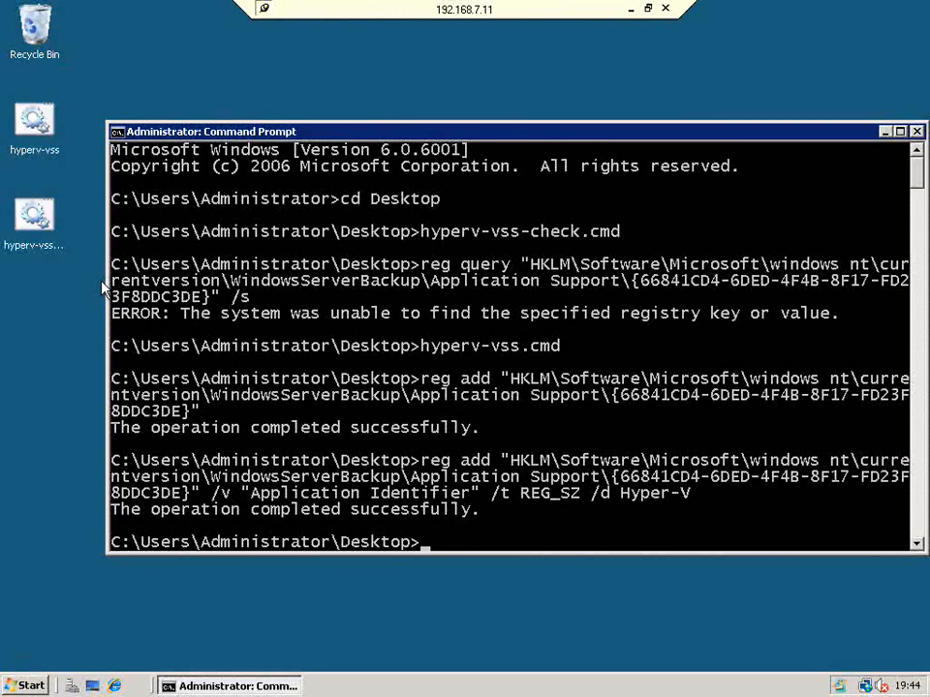
Step: Rerun hyperv-vss-check.cmd to verify the Hyper-V VSS writer's registry entry
{"action": "key", "text": "Up"}
{"action": "key", "text": "Up"}
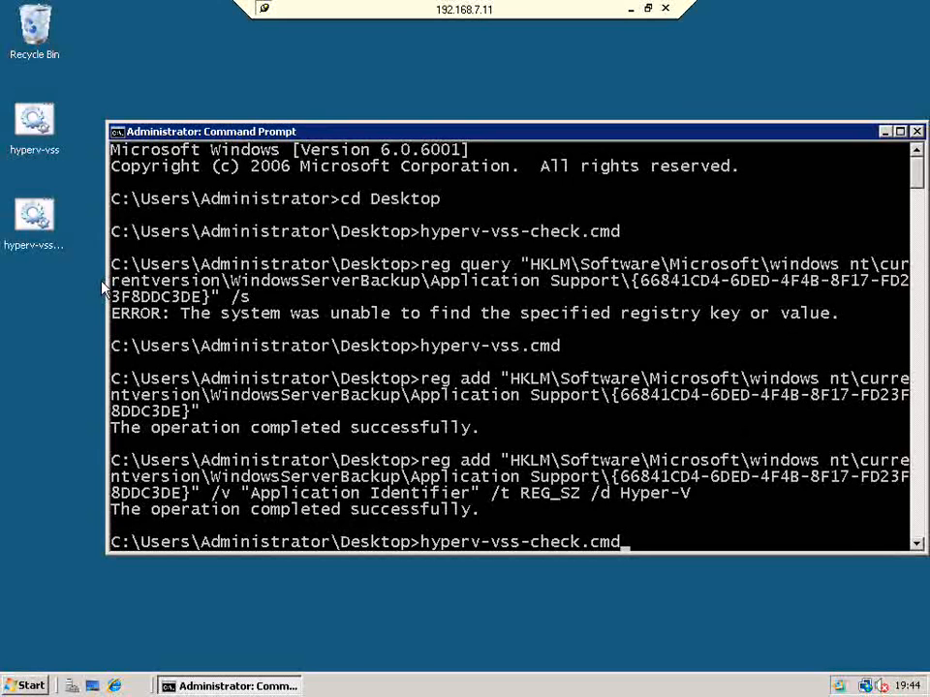
{"action": "key", "text": "Return"}
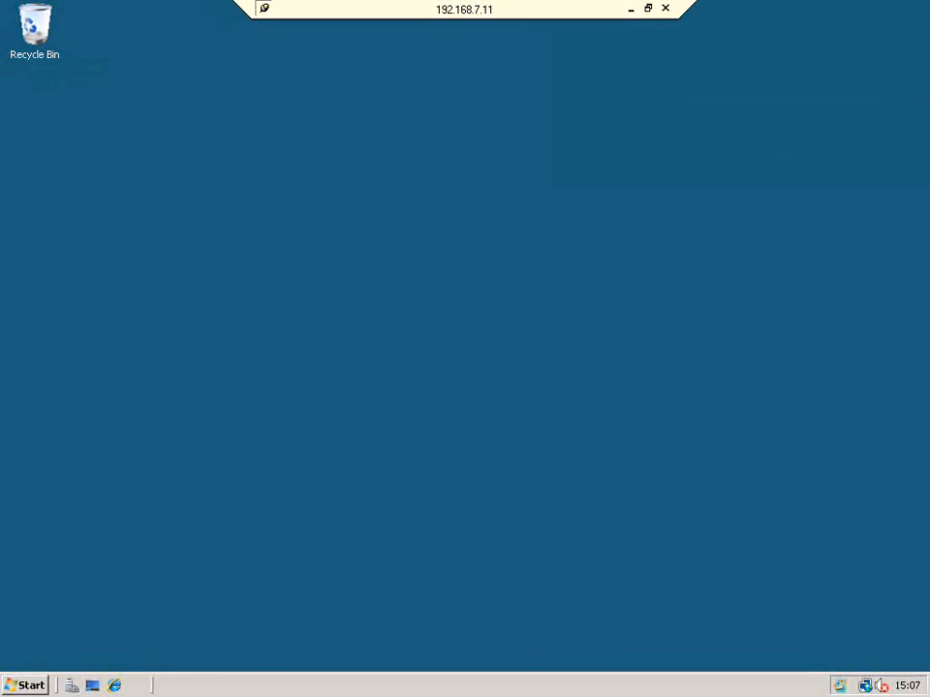
Step: Open a Command Prompt and list the installed VSS writers with vssadmin list writers
{"action": "left_click", "coordinate": [27, 685]}
{"action": "left_click", "coordinate": [56, 277]}
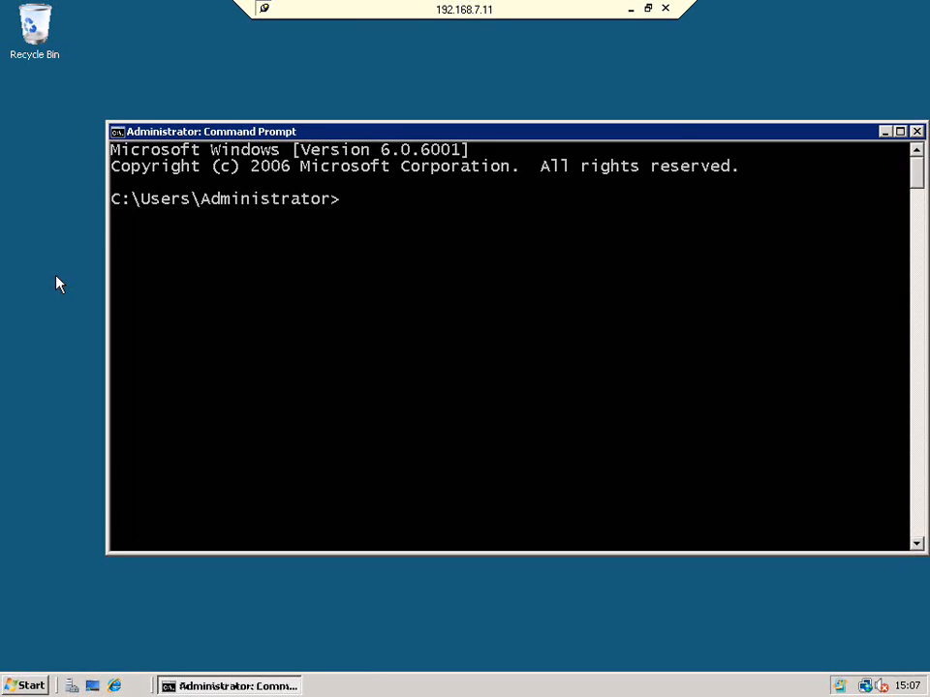
{"action": "type", "text": "vssadmin li"}
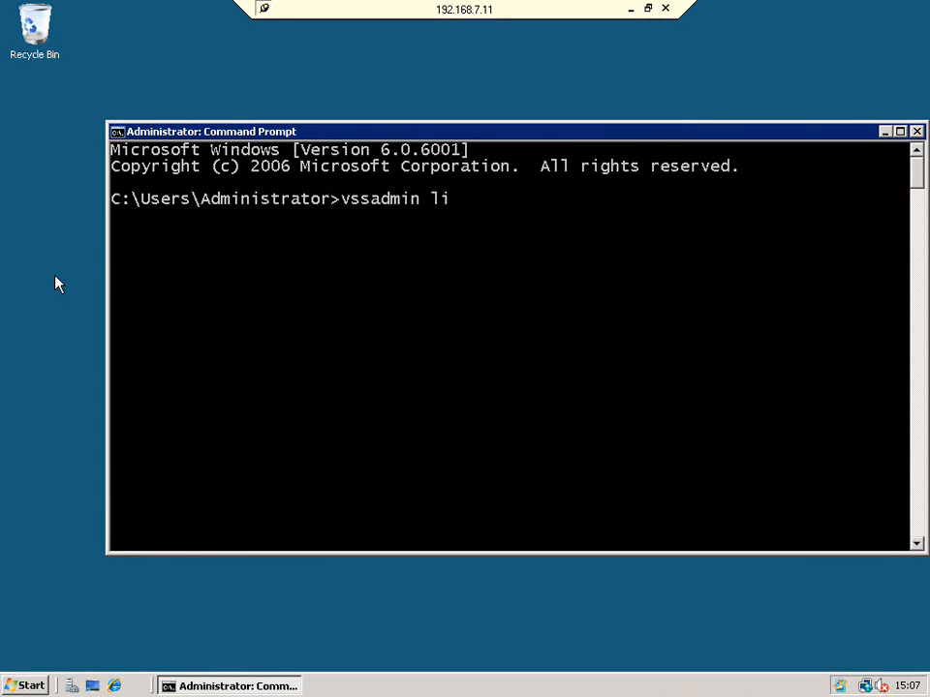
{"action": "type", "text": "st win list writers"}
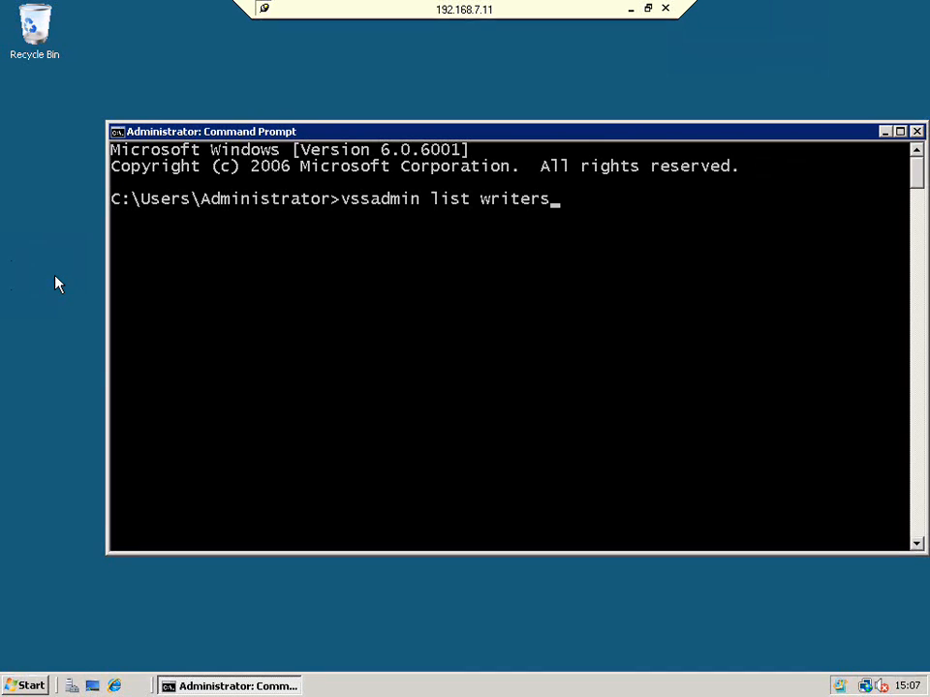
{"action": "key", "text": "Return"}
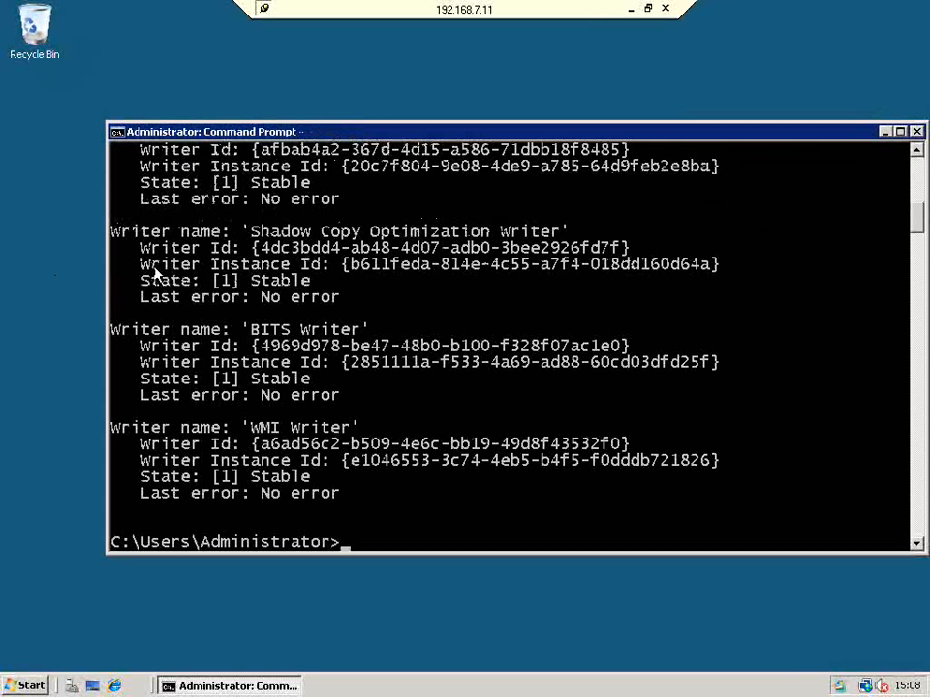
Step: Find the Microsoft Hyper-V VSS Writer entry in the writer list and mark its block of text
{"action": "scroll", "coordinate": [150, 276], "scroll_direction": "up", "scroll_amount": 9}
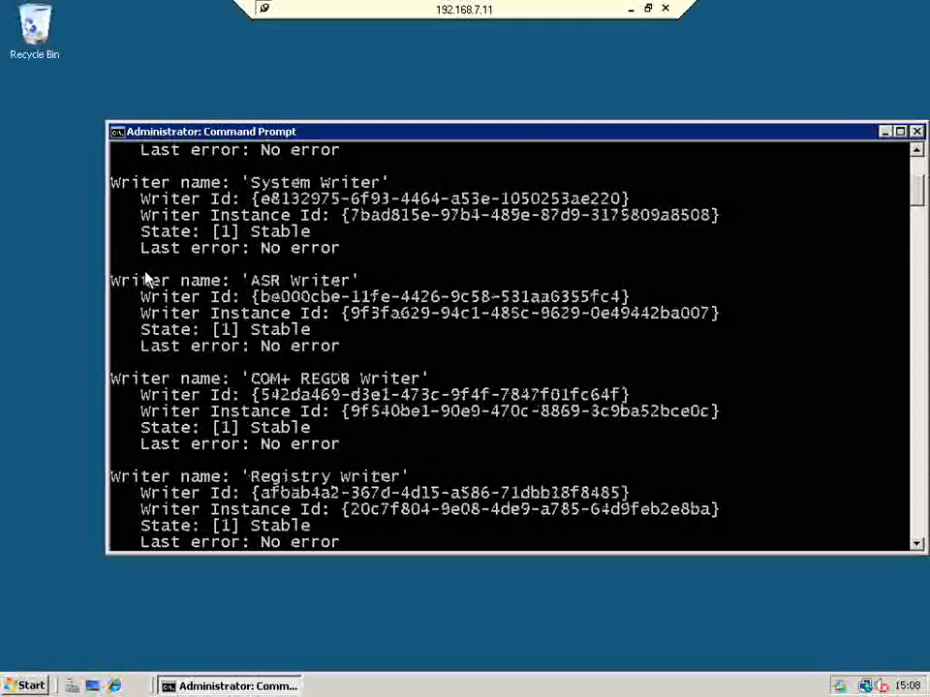
{"action": "scroll", "coordinate": [146, 281], "scroll_direction": "up", "scroll_amount": 1}
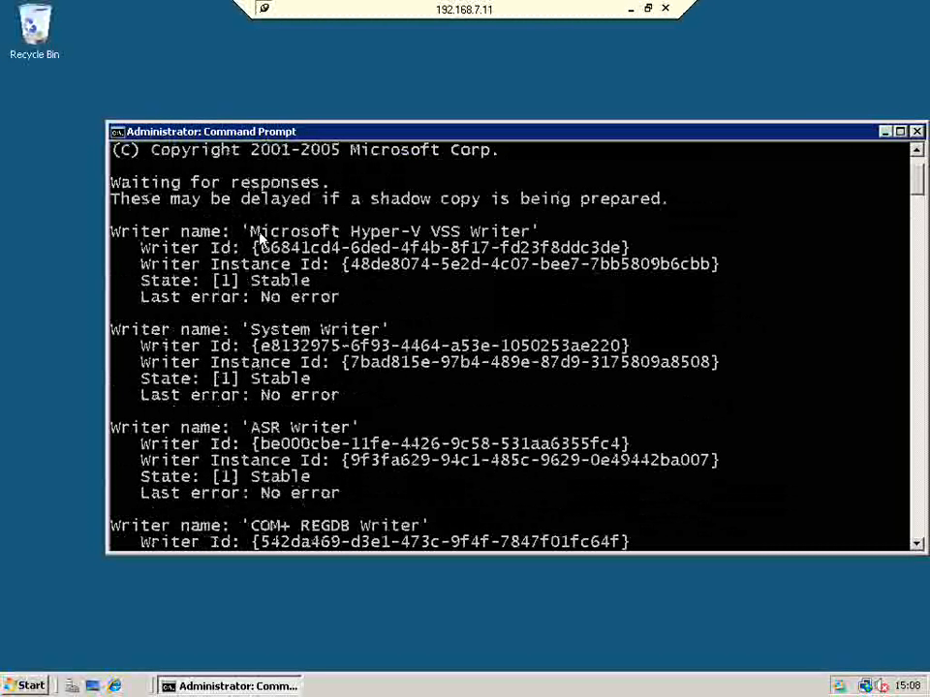
{"action": "left_click", "coordinate": [119, 133]}
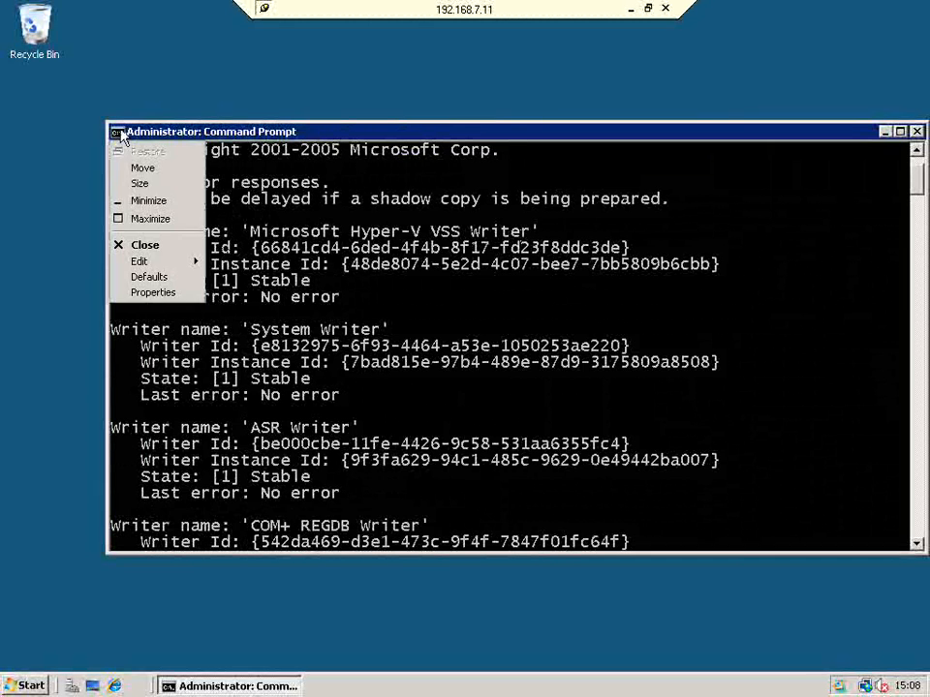
{"action": "mouse_move", "coordinate": [172, 268]}
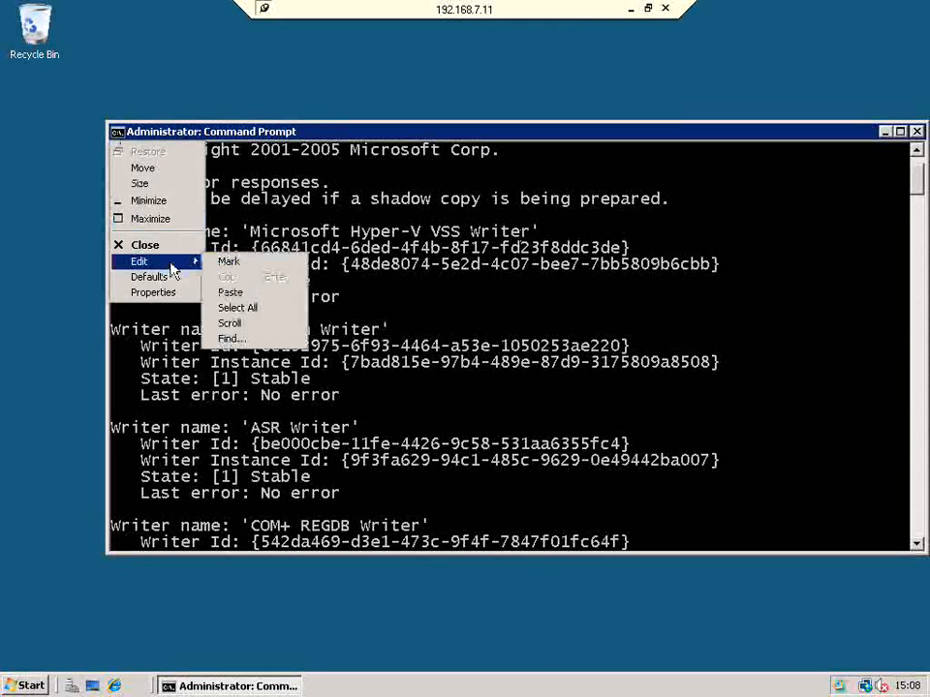
{"action": "left_click", "coordinate": [229, 261]}
{"action": "left_click_drag", "start_coordinate": [114, 232], "coordinate": [718, 300]}
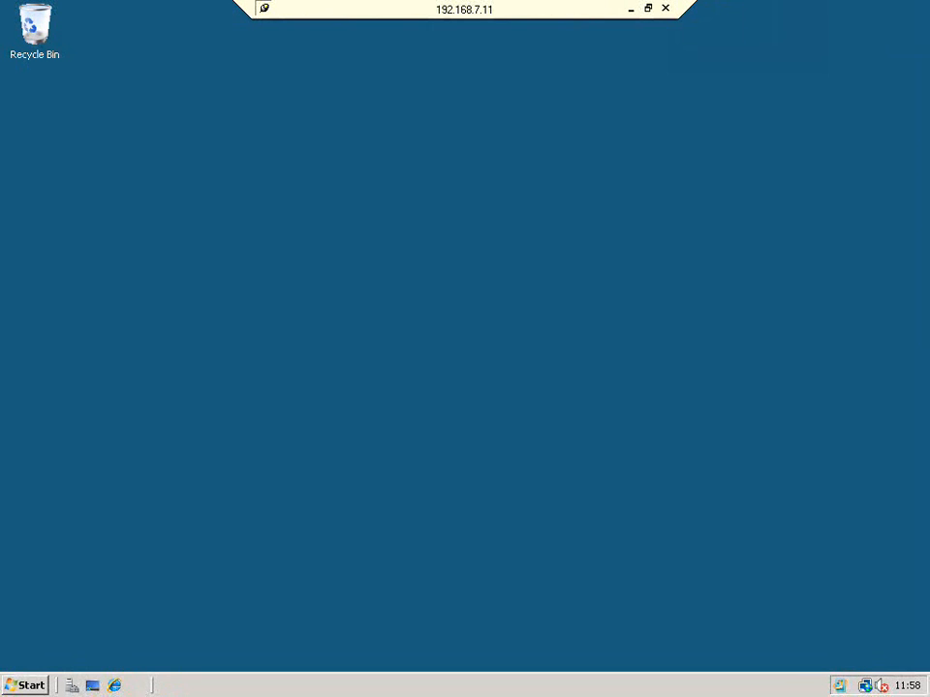
Step: Open Server Manager and display the virtual machines of host BLACK under the Hyper-V role
{"action": "left_click", "coordinate": [37, 686]}
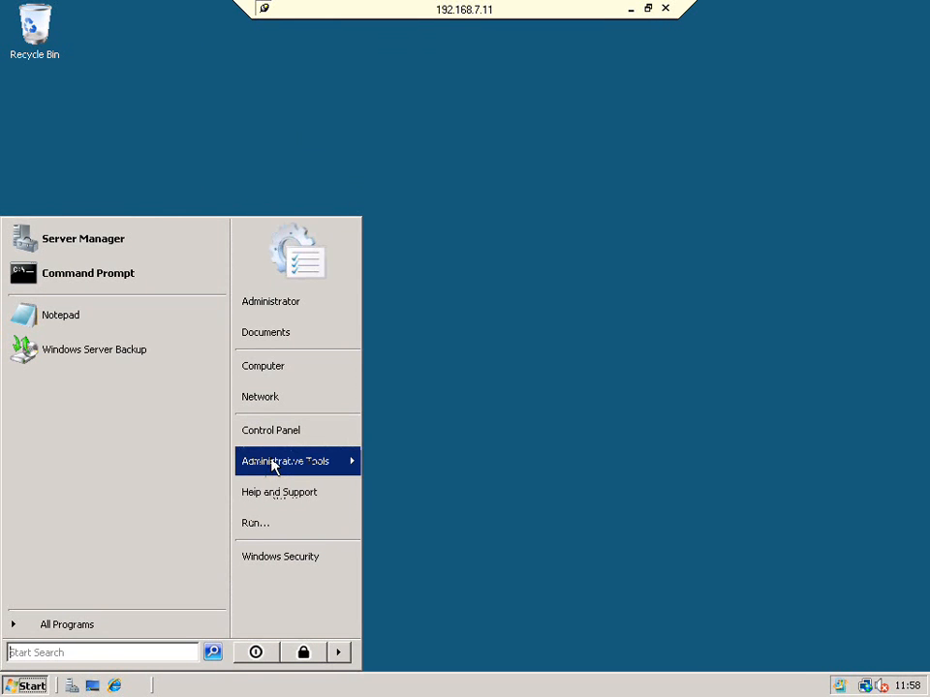
{"action": "mouse_move", "coordinate": [272, 465]}
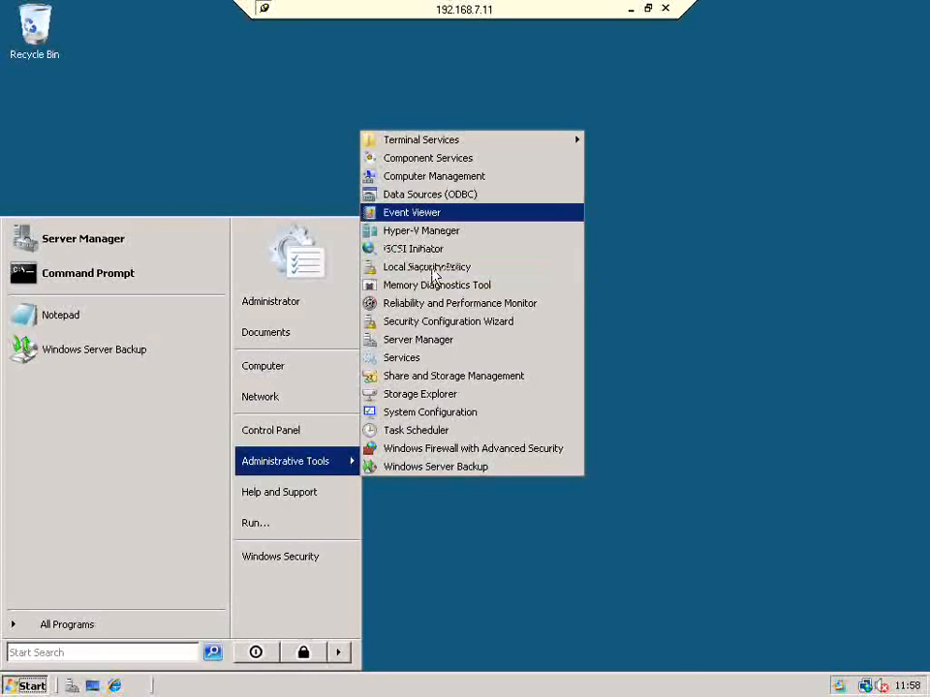
{"action": "left_click", "coordinate": [433, 340]}
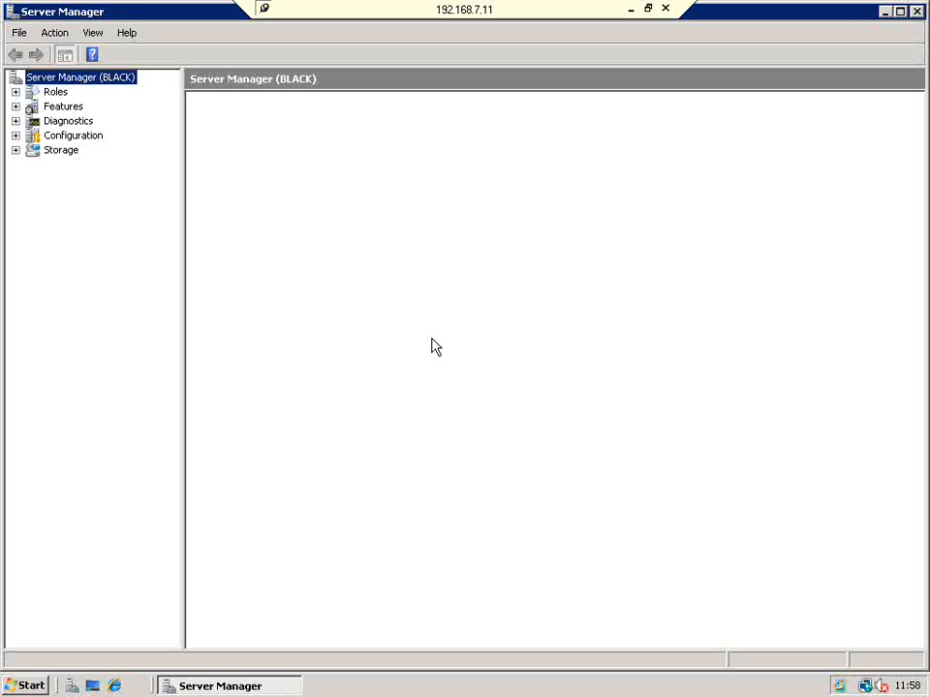
{"action": "left_click", "coordinate": [18, 92]}
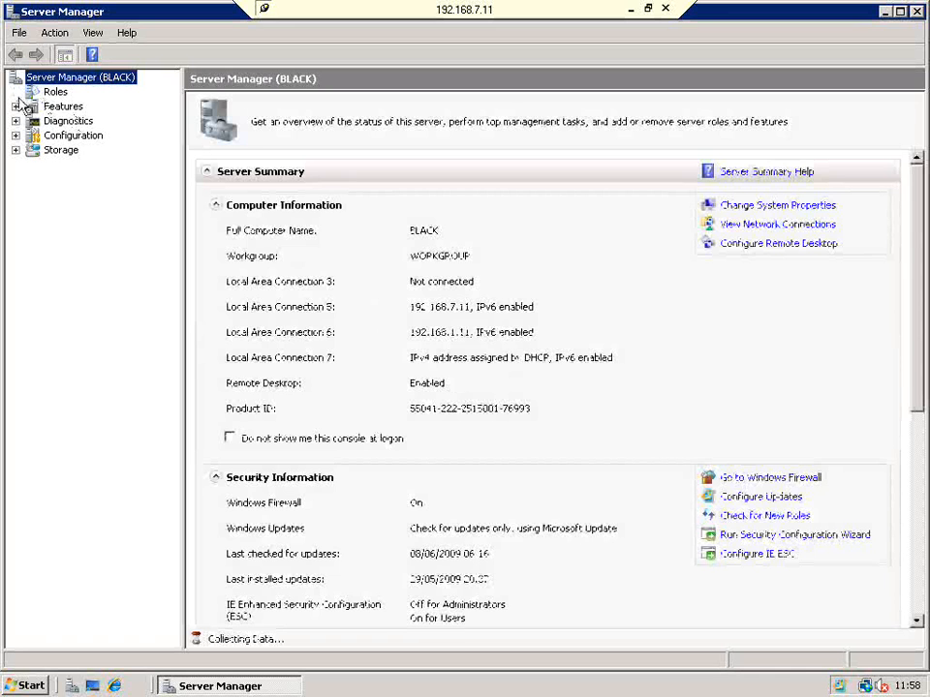
{"action": "left_click", "coordinate": [114, 136]}
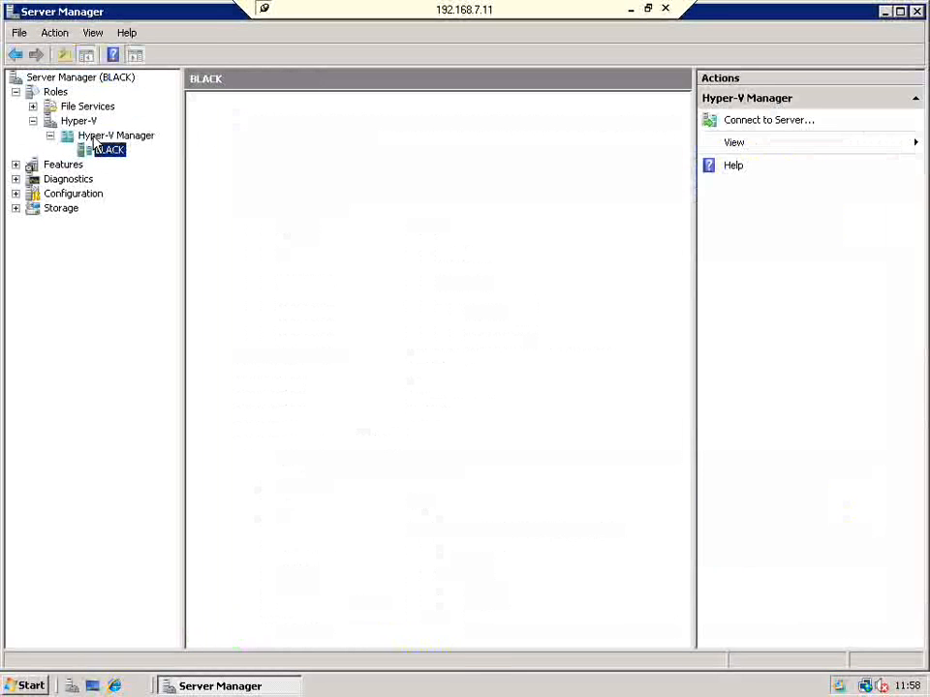
Step: Check the Backup (volume snapshot) integration service in the ORANGE virtual machine's settings, then cancel the dialog and close Server Manager
{"action": "left_click", "coordinate": [244, 241]}
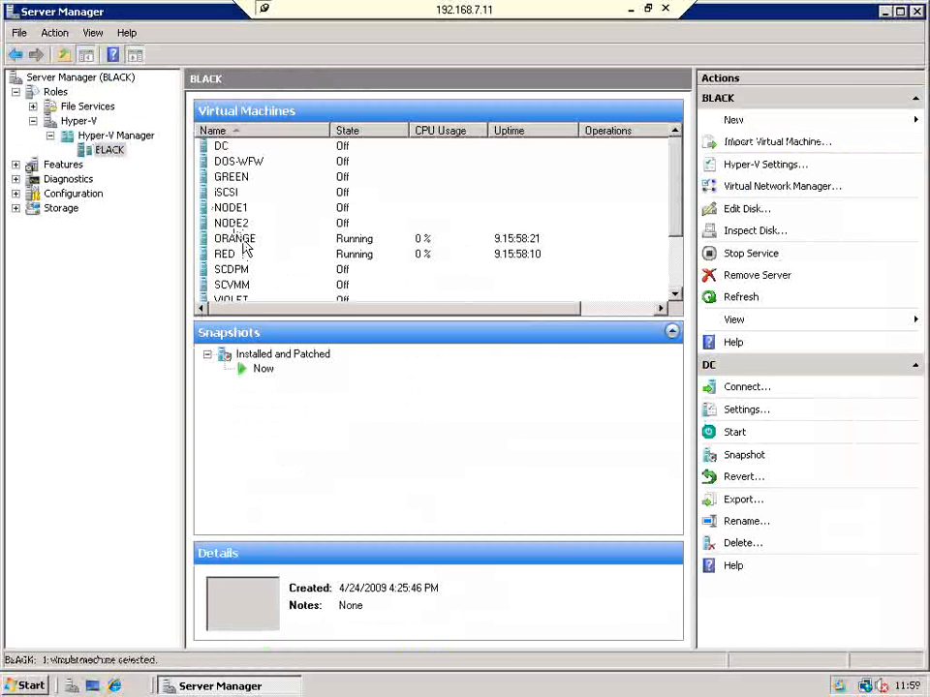
{"action": "right_click", "coordinate": [245, 246]}
{"action": "left_click", "coordinate": [279, 272]}
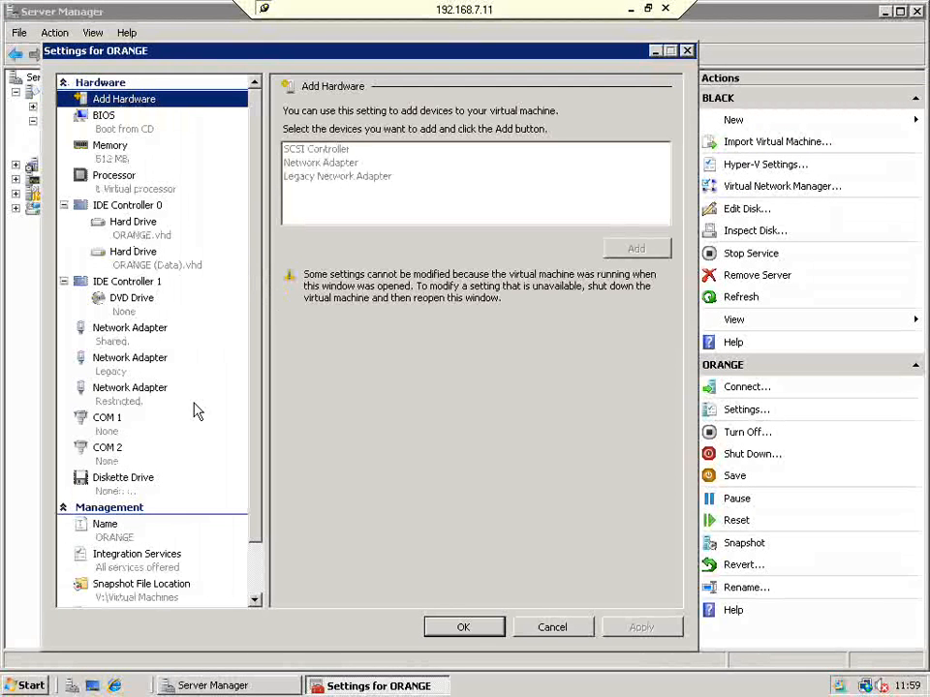
{"action": "left_click", "coordinate": [147, 565]}
{"action": "left_click", "coordinate": [355, 266]}
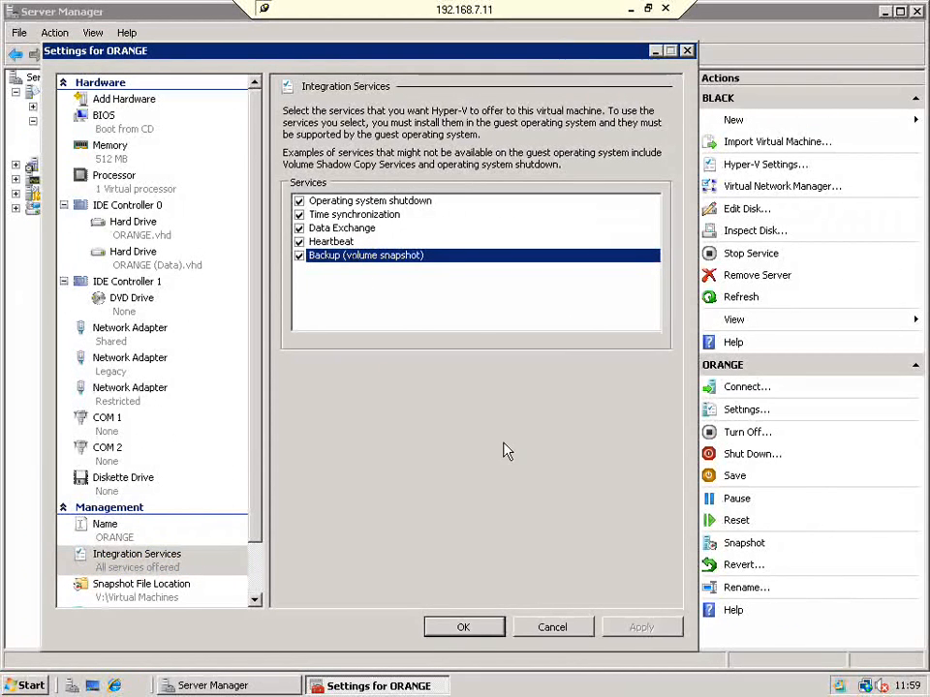
{"action": "left_click", "coordinate": [548, 630]}
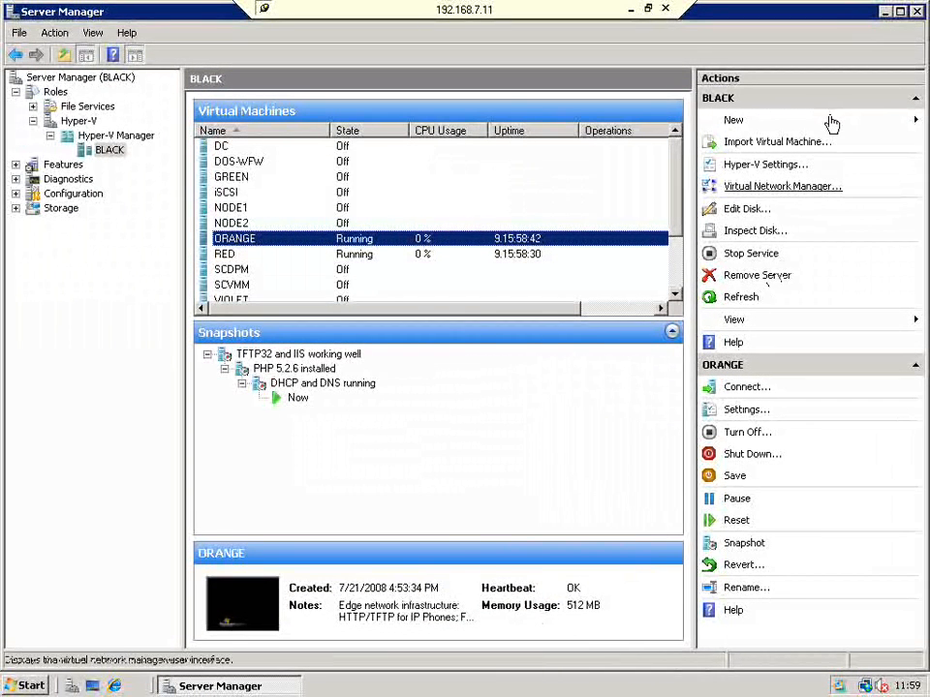
{"action": "left_click", "coordinate": [916, 11]}
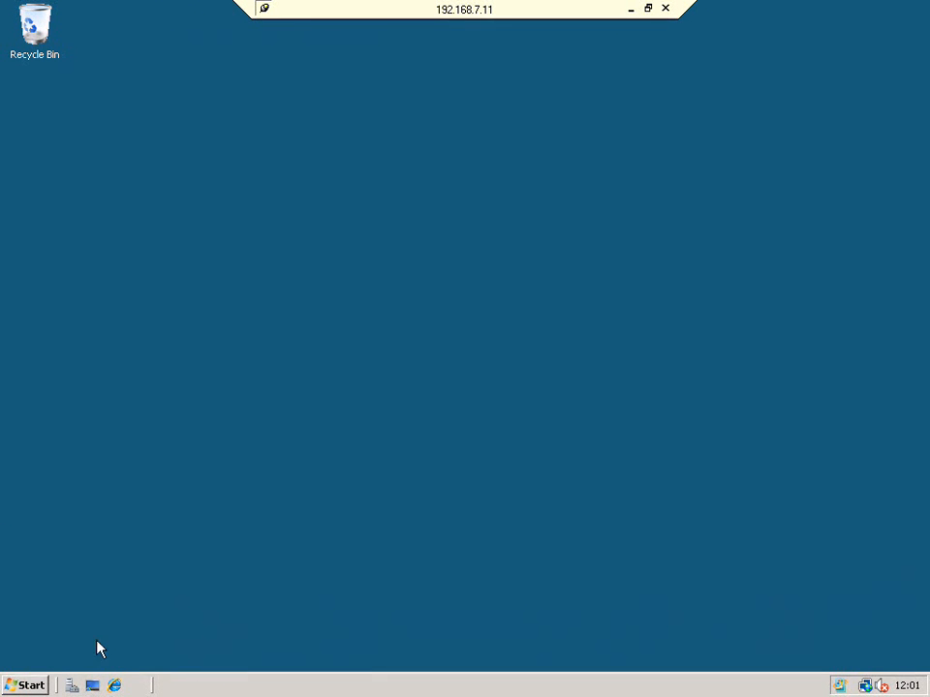
Step: Open Windows Server Backup in a maximized window and start a one-time backup using different options
{"action": "left_click", "coordinate": [38, 685]}
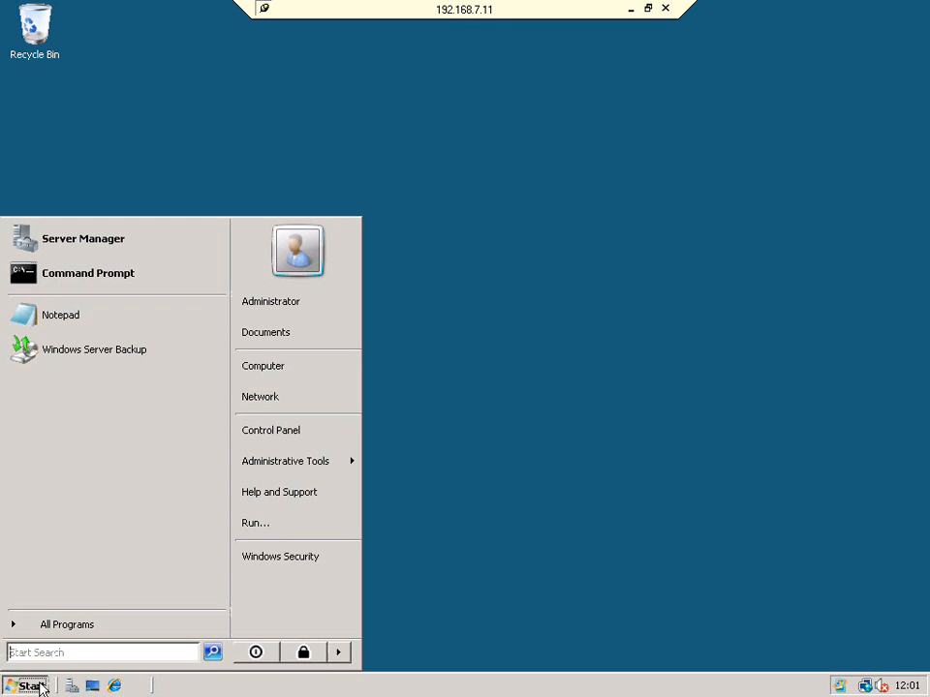
{"action": "left_click", "coordinate": [77, 350]}
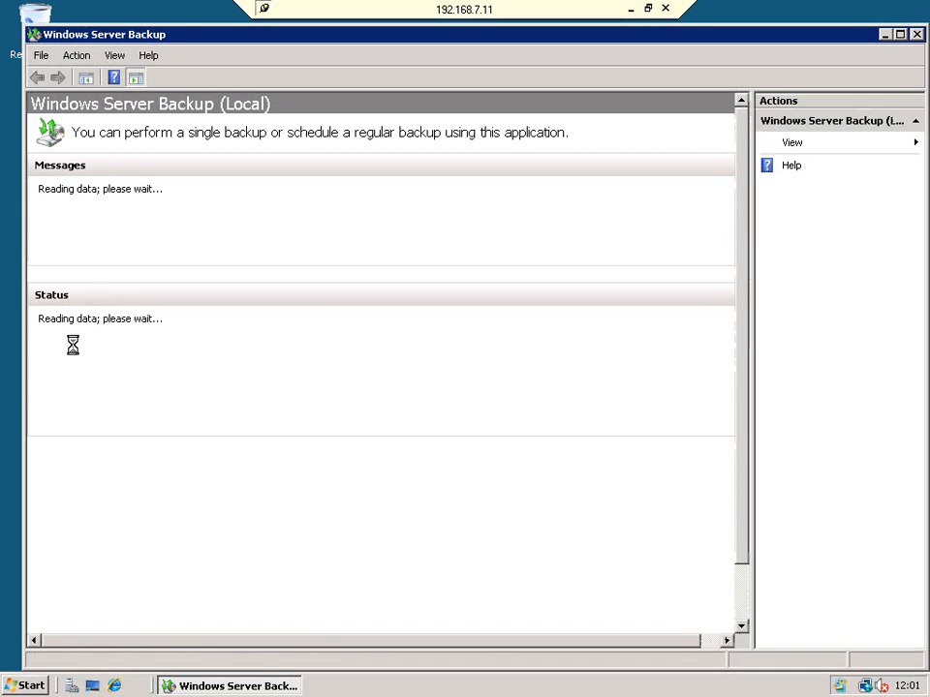
{"action": "left_click", "coordinate": [900, 34]}
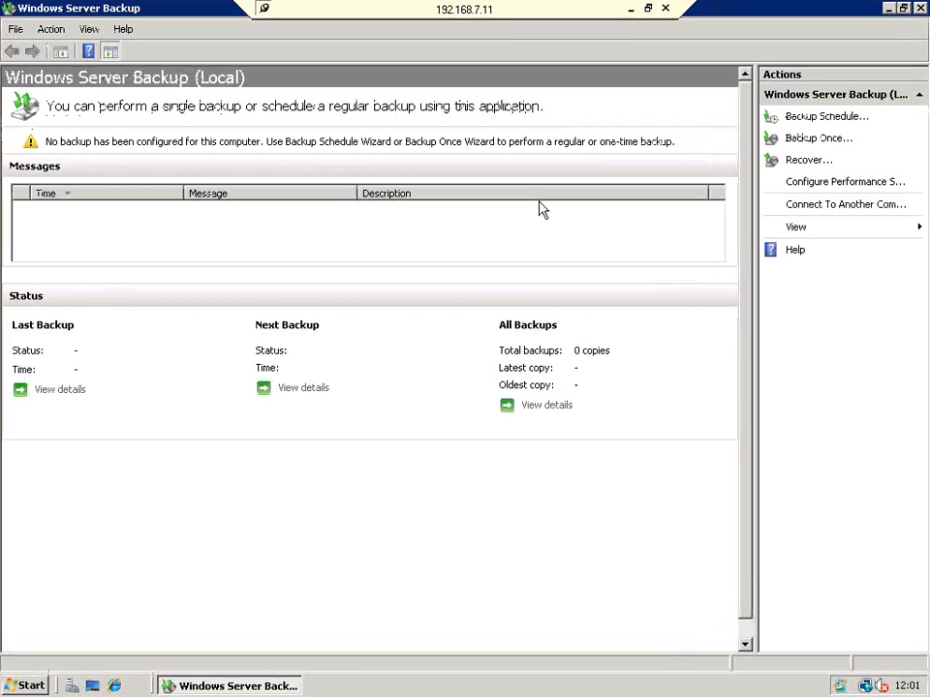
{"action": "left_click", "coordinate": [810, 142]}
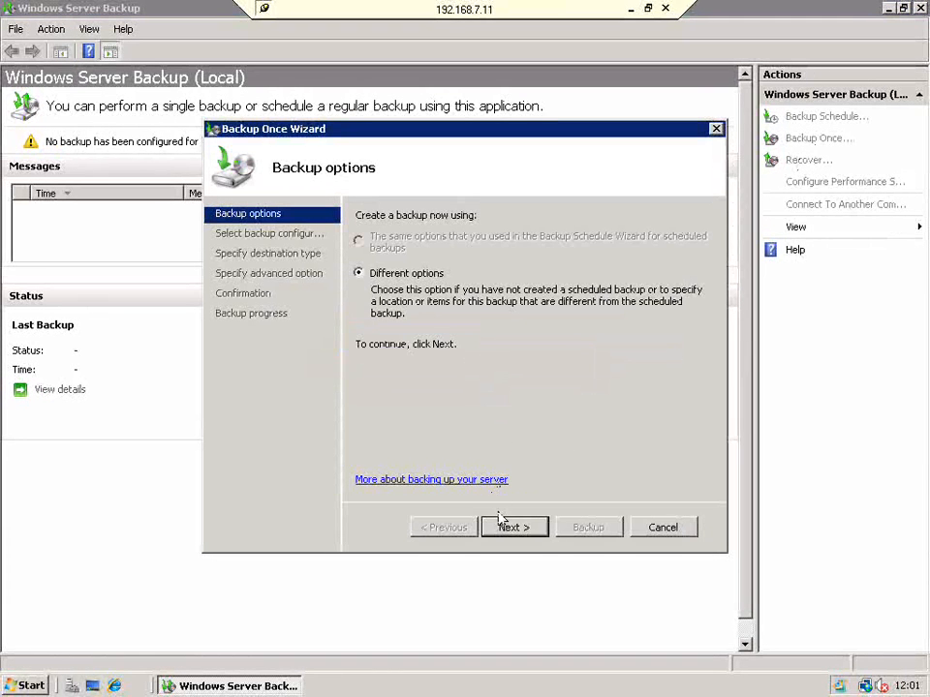
{"action": "left_click", "coordinate": [513, 527]}
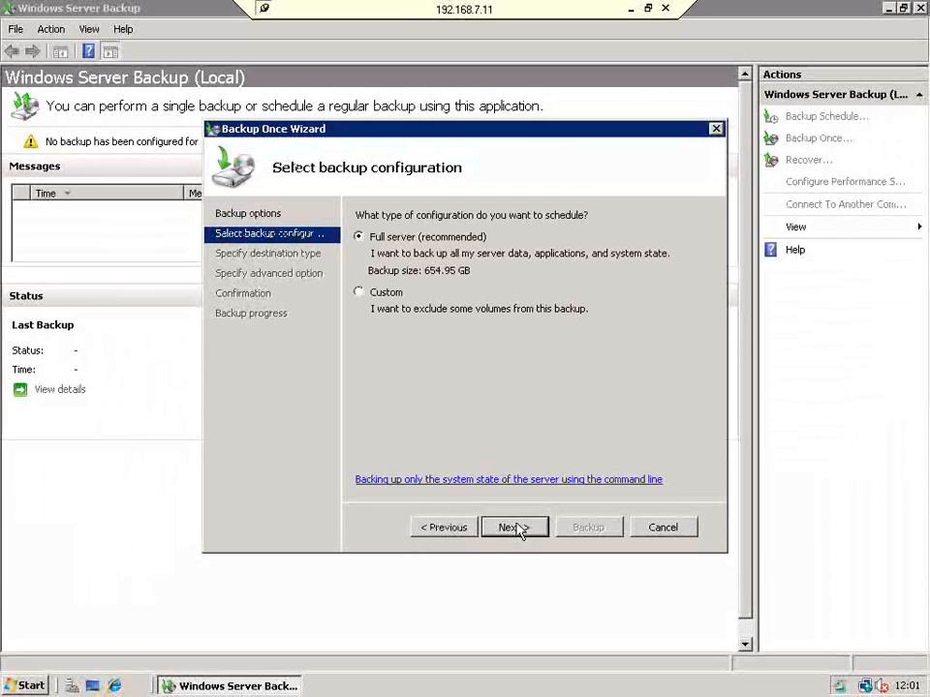
Step: Choose a custom backup configuration and include the Virtual Machines (V:) volume alongside Local disk (C:), keeping system recovery enabled
{"action": "left_click", "coordinate": [385, 293]}
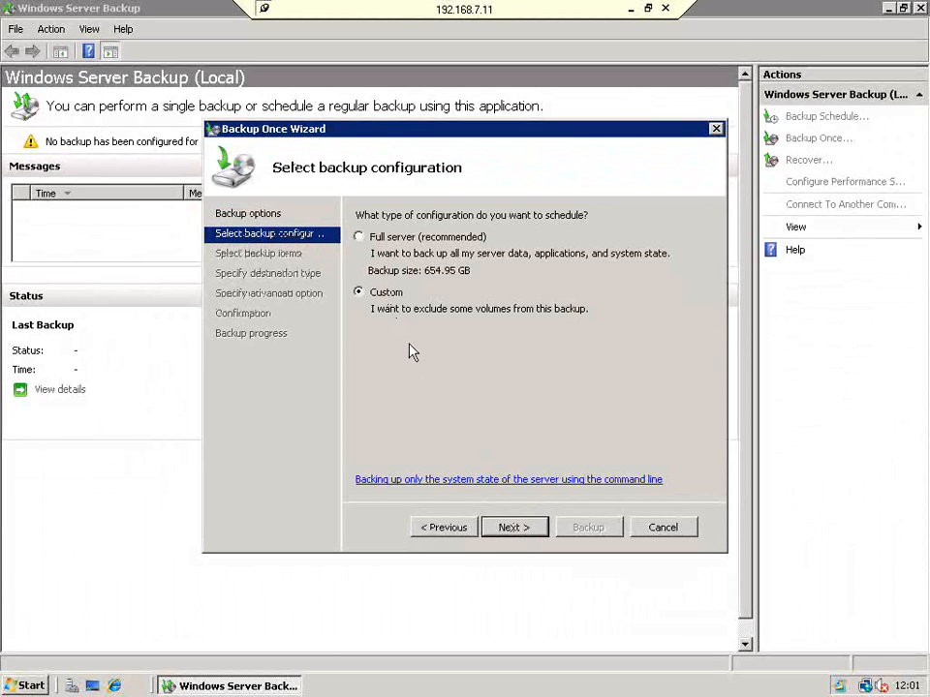
{"action": "left_click", "coordinate": [520, 526]}
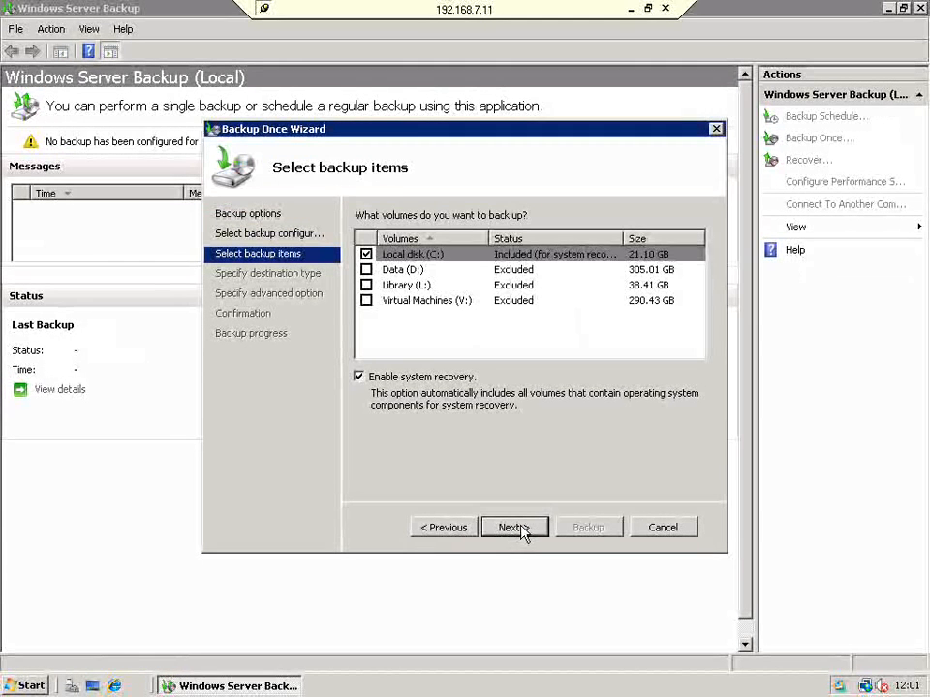
{"action": "left_click", "coordinate": [366, 301]}
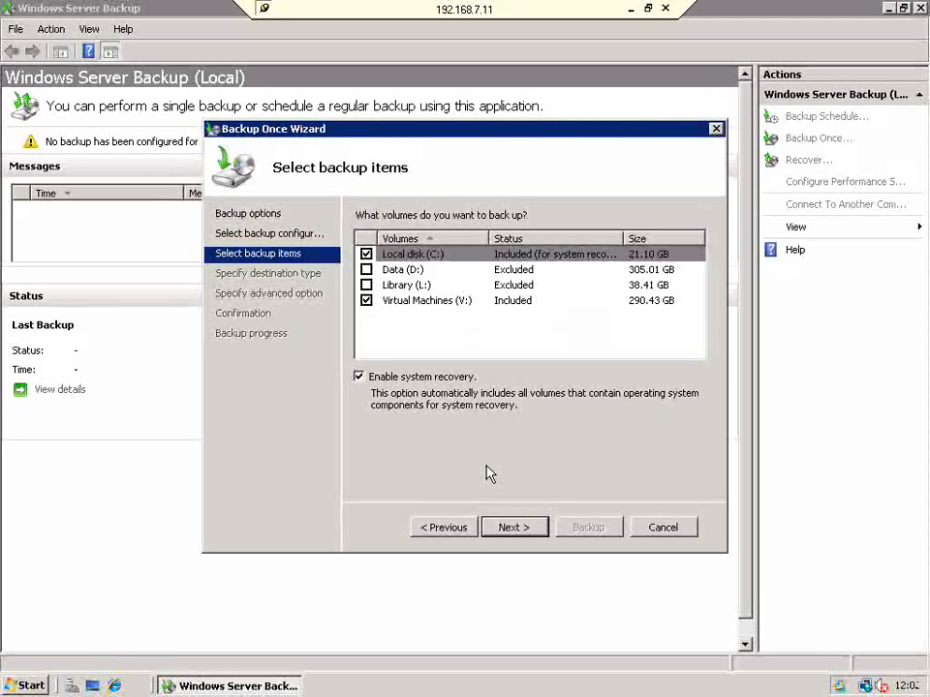
{"action": "left_click", "coordinate": [517, 531]}
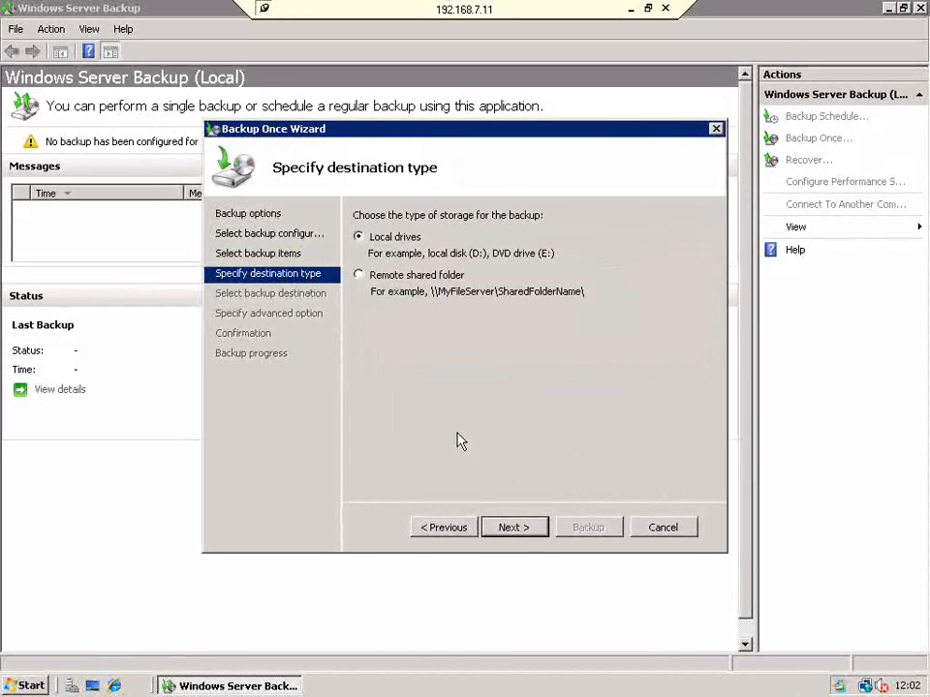
Step: Keep local drives as the storage type and choose the Library (L:) volume as the backup destination
{"action": "left_click", "coordinate": [523, 532]}
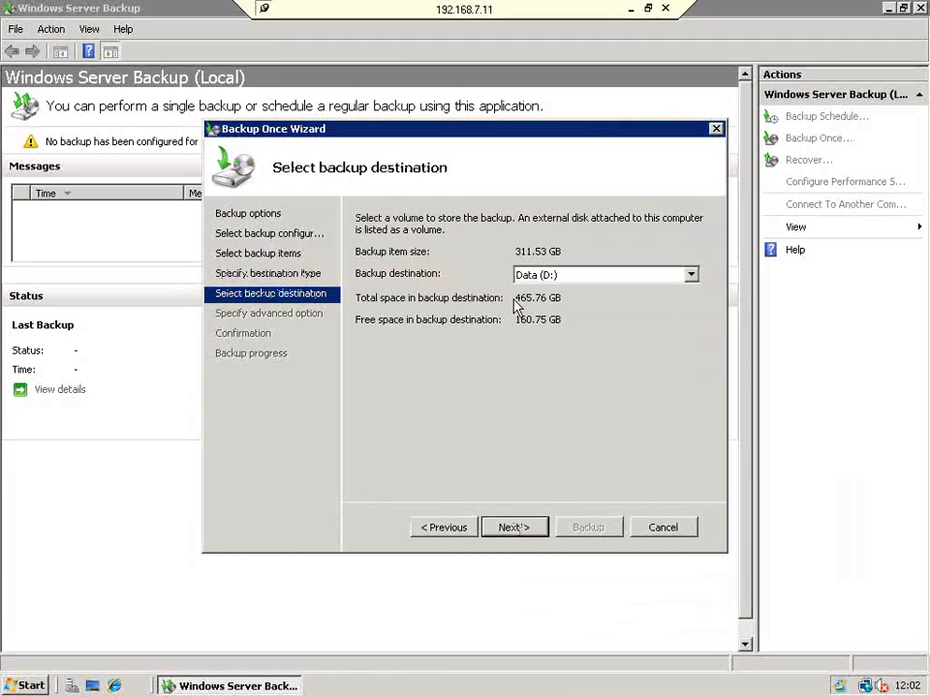
{"action": "left_click", "coordinate": [530, 277]}
{"action": "left_click", "coordinate": [535, 303]}
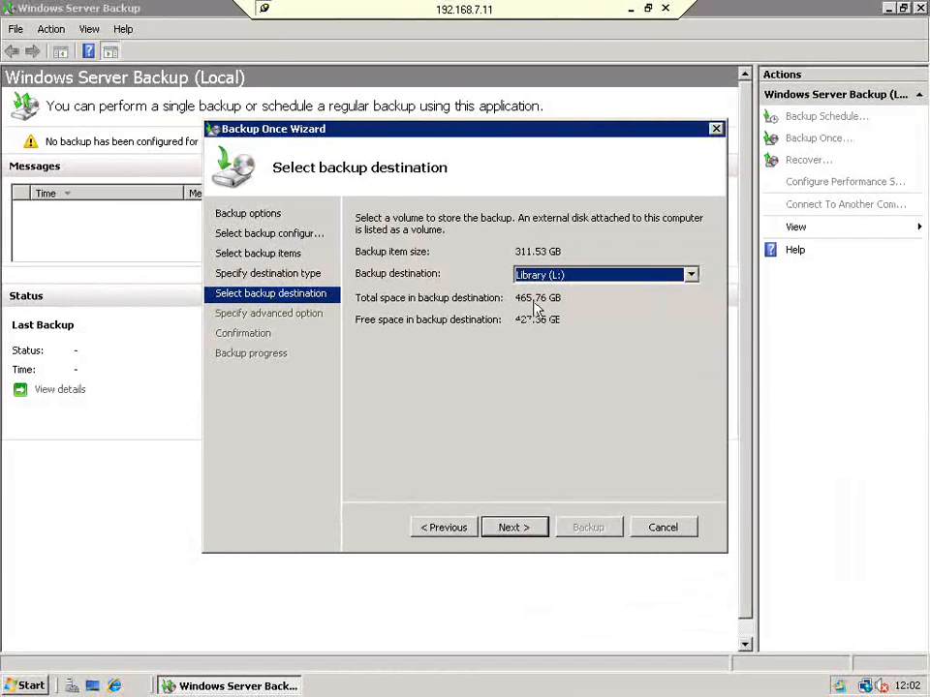
{"action": "left_click", "coordinate": [525, 527]}
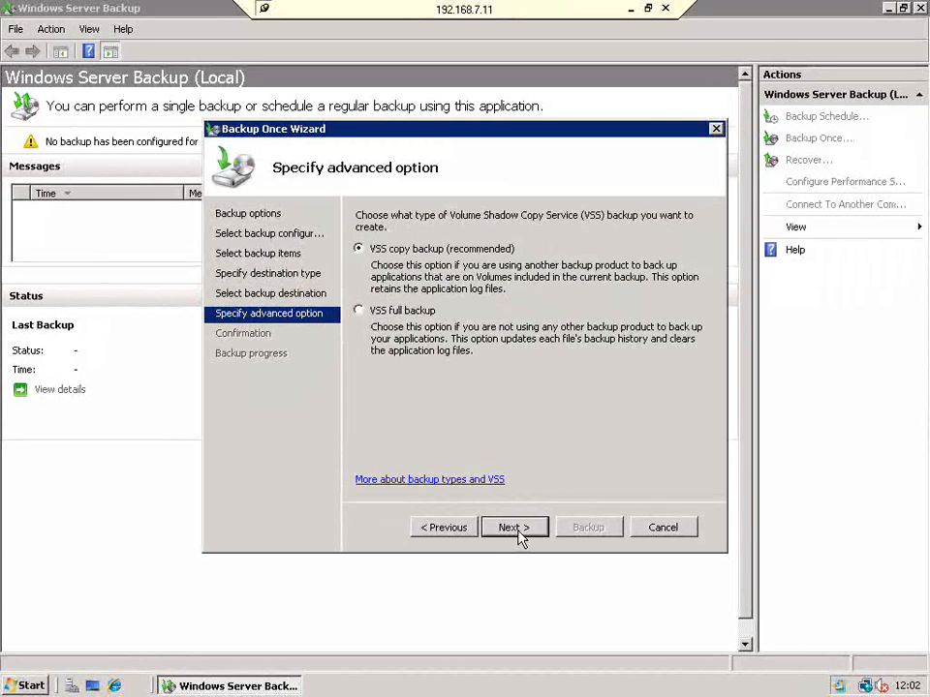
Step: Keep the VSS copy backup option, run the one-time backup, and close the wizard once it completes
{"action": "left_click", "coordinate": [514, 531]}
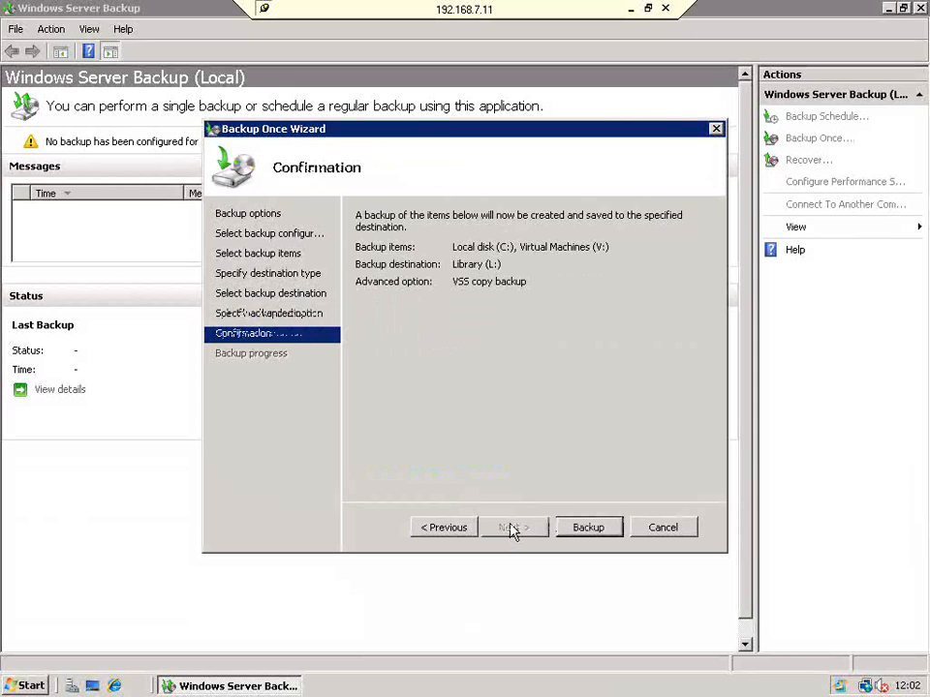
{"action": "left_click", "coordinate": [578, 529]}
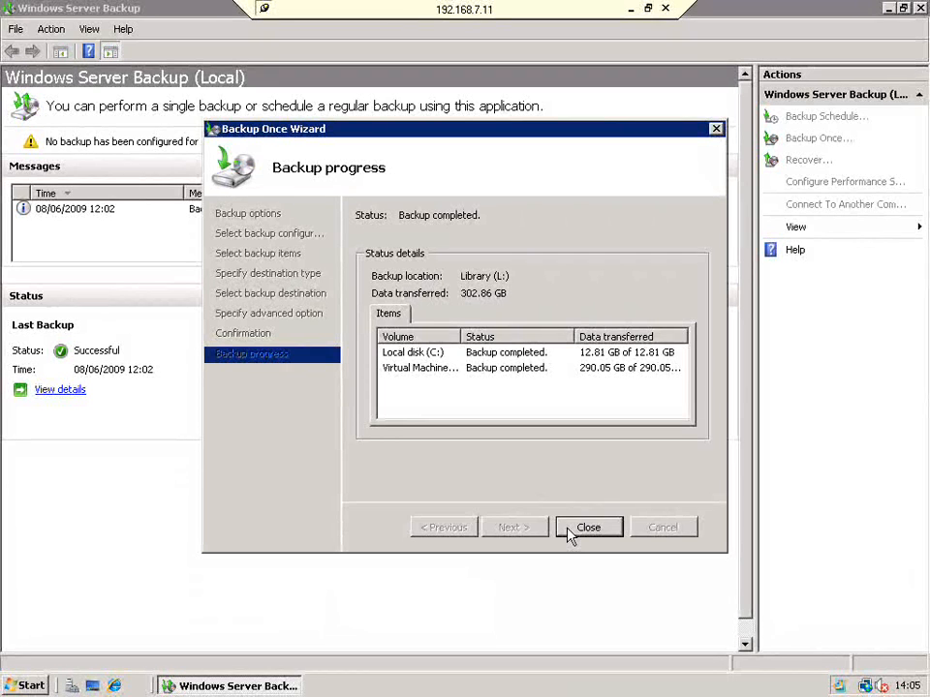
{"action": "left_click", "coordinate": [569, 536]}
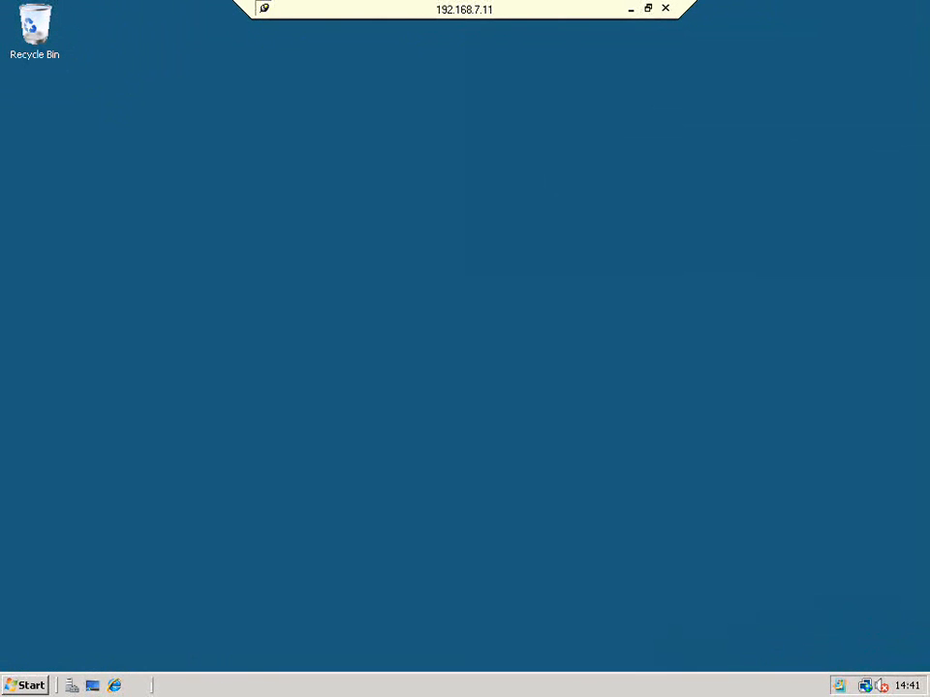
Step: Open a Command Prompt and list the available backups with wbadmin get versions
{"action": "left_click", "coordinate": [33, 686]}
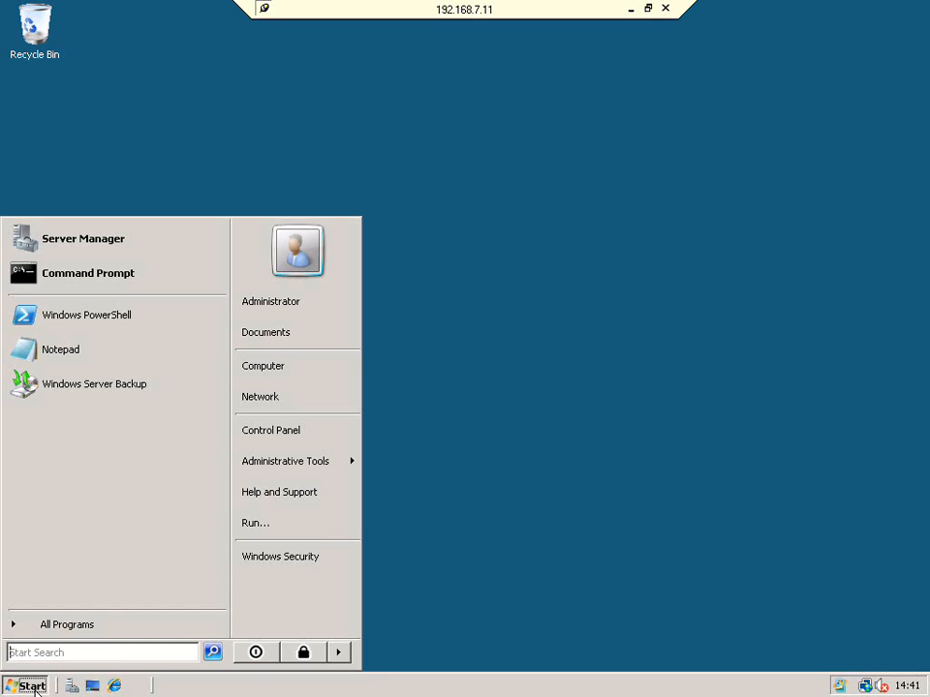
{"action": "left_click", "coordinate": [80, 282]}
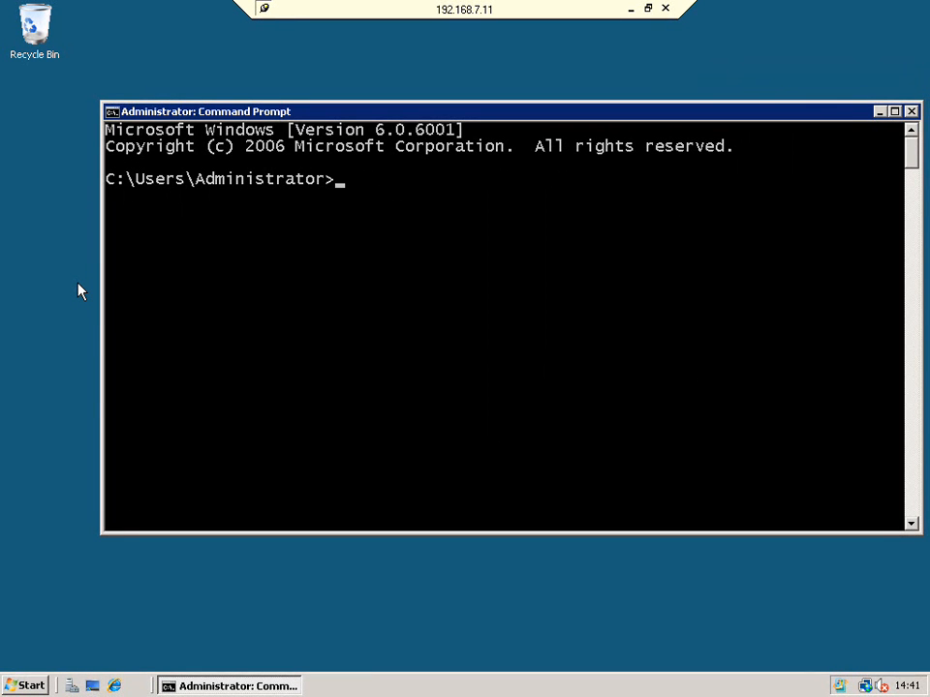
{"action": "type", "text": "wbadmin get versions"}
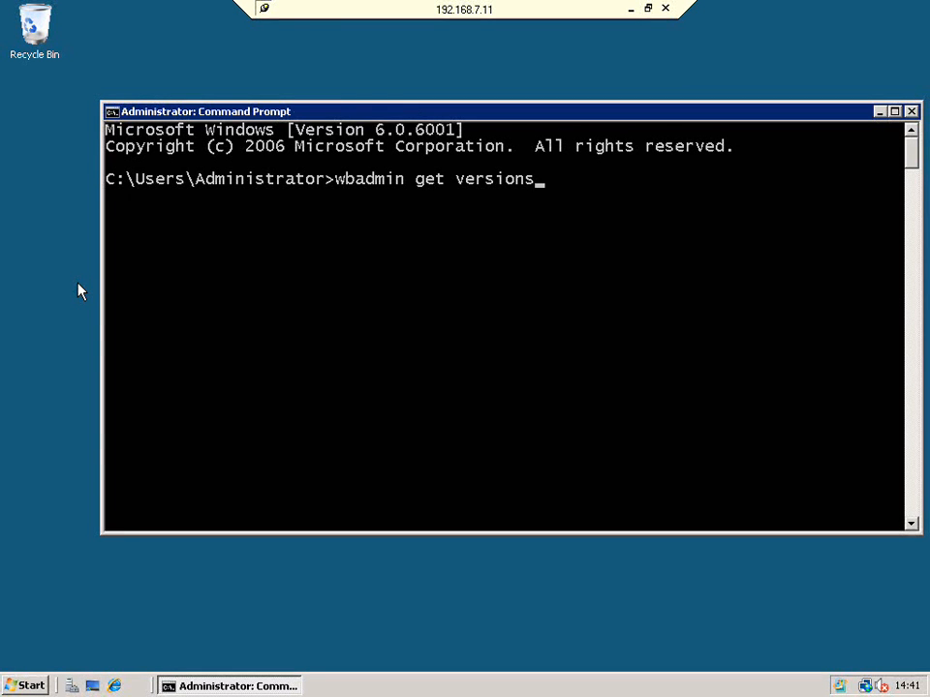
{"action": "key", "text": "Return"}
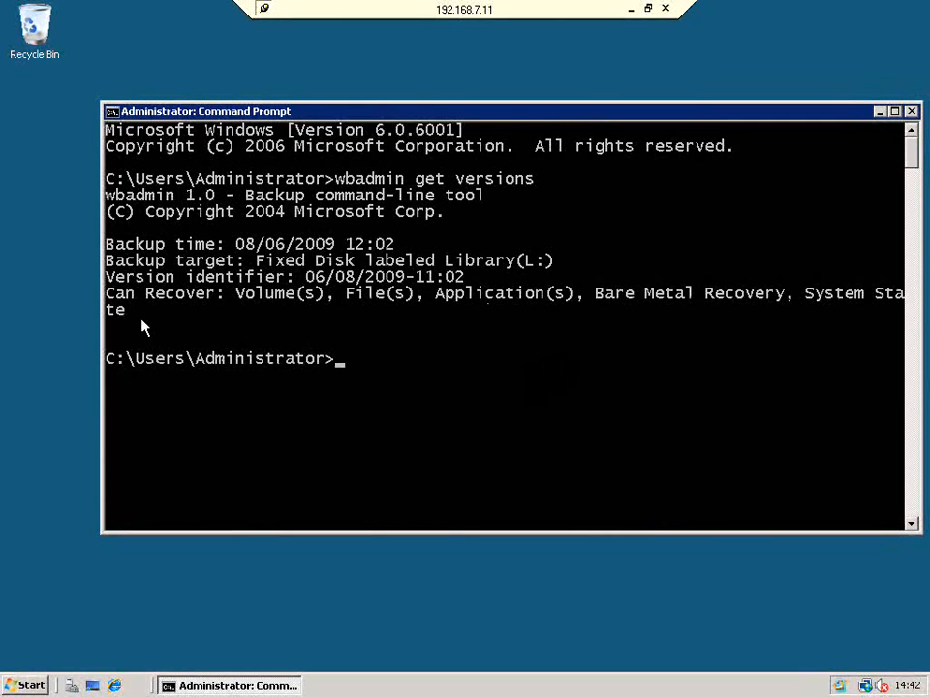
Step: Run wbadmin get items -version:06/08/2009-11:02 and review the volumes, applications and Hyper-V components listed for the backup
{"action": "type", "text": "wbadmin "}
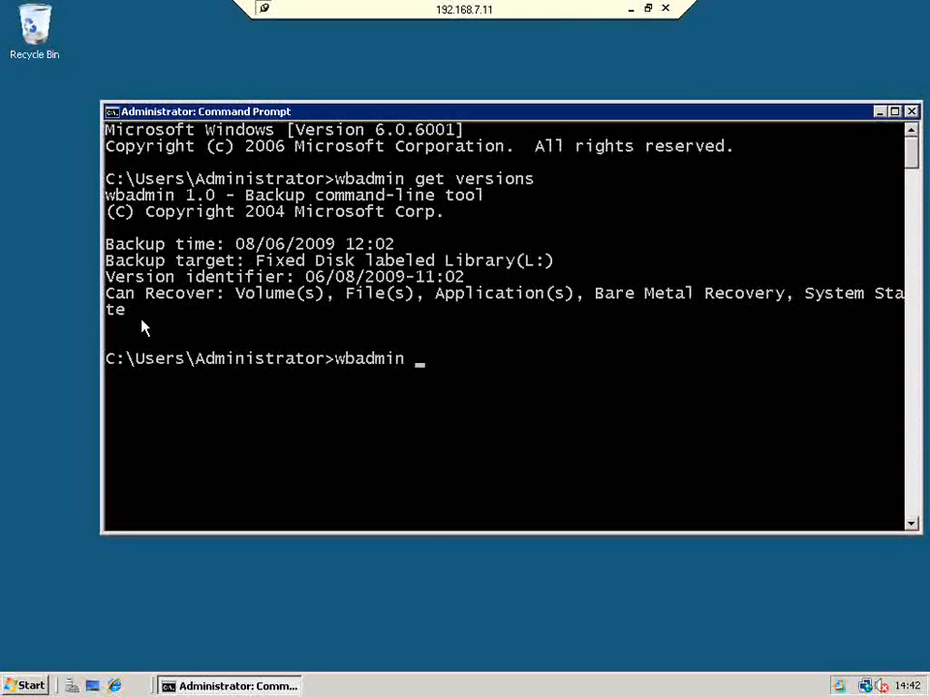
{"action": "type", "text": "get items -version"}
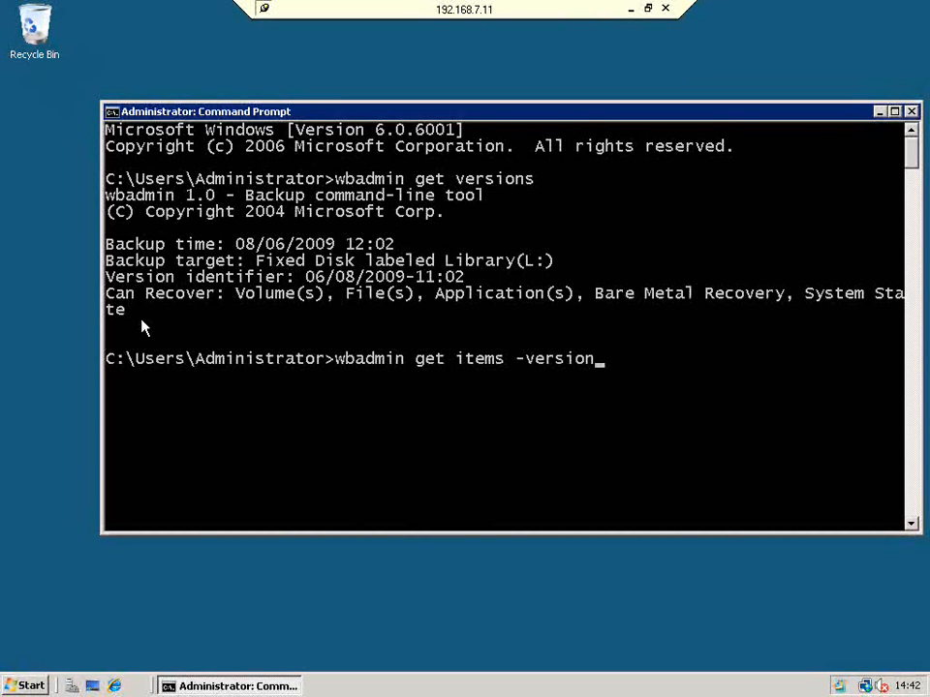
{"action": "type", "text": ":06082009-1"}
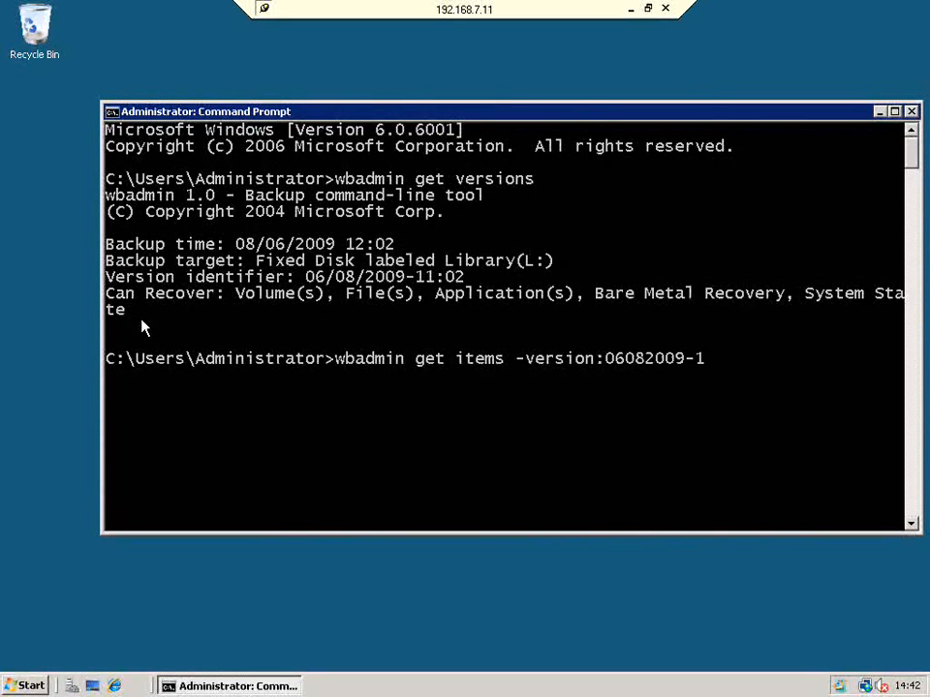
{"action": "type", "text": "1:02"}
{"action": "key", "text": "Left"}
{"action": "key", "text": "Left"}
{"action": "key", "text": "Left"}
{"action": "key", "text": "Left"}
{"action": "key", "text": "Left"}
{"action": "key", "text": "Left"}
{"action": "key", "text": "Left"}
{"action": "key", "text": "Left"}
{"action": "key", "text": "Left"}
{"action": "key", "text": "Left"}
{"action": "key", "text": "Left"}
{"action": "key", "text": "Left"}
{"action": "key", "text": "Left"}
{"action": "key", "text": "Right"}
{"action": "key", "text": "Right"}
{"action": "type", "text": "/"}
{"action": "key", "text": "Right"}
{"action": "key", "text": "Right"}
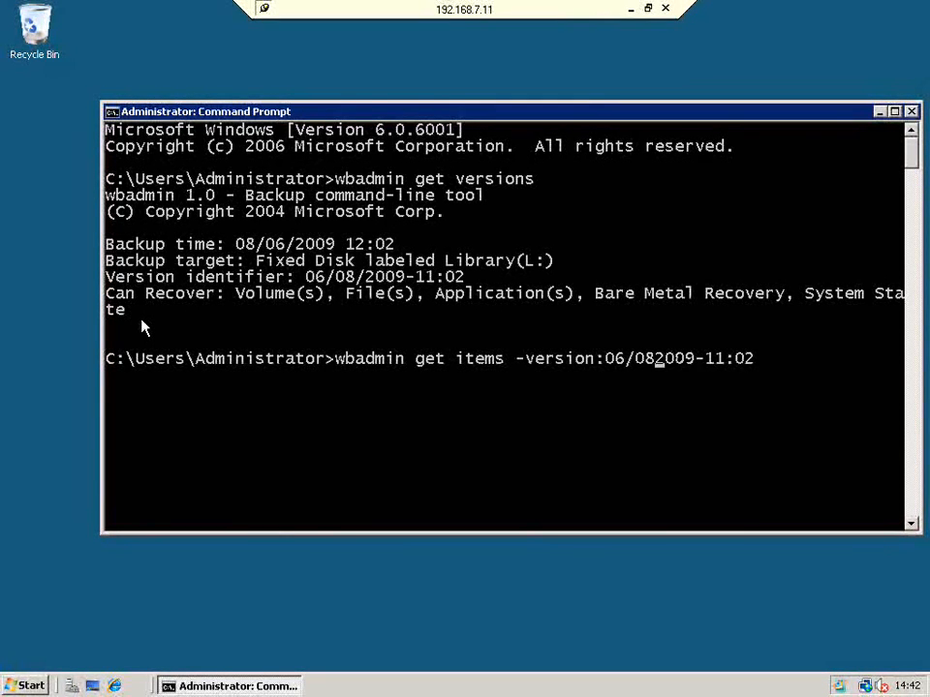
{"action": "type", "text": "/"}
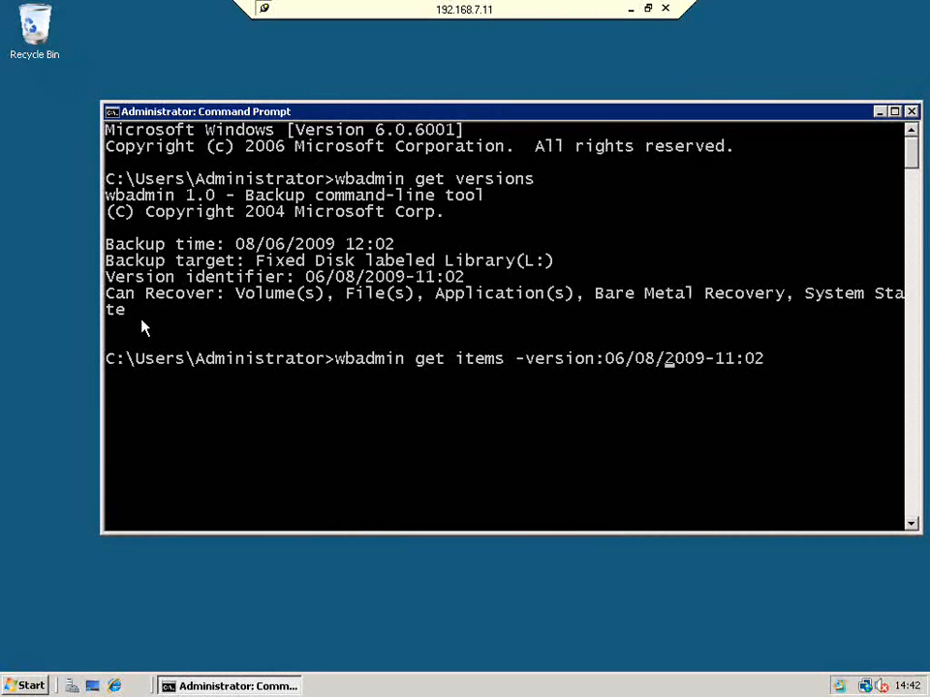
{"action": "key", "text": "Return"}
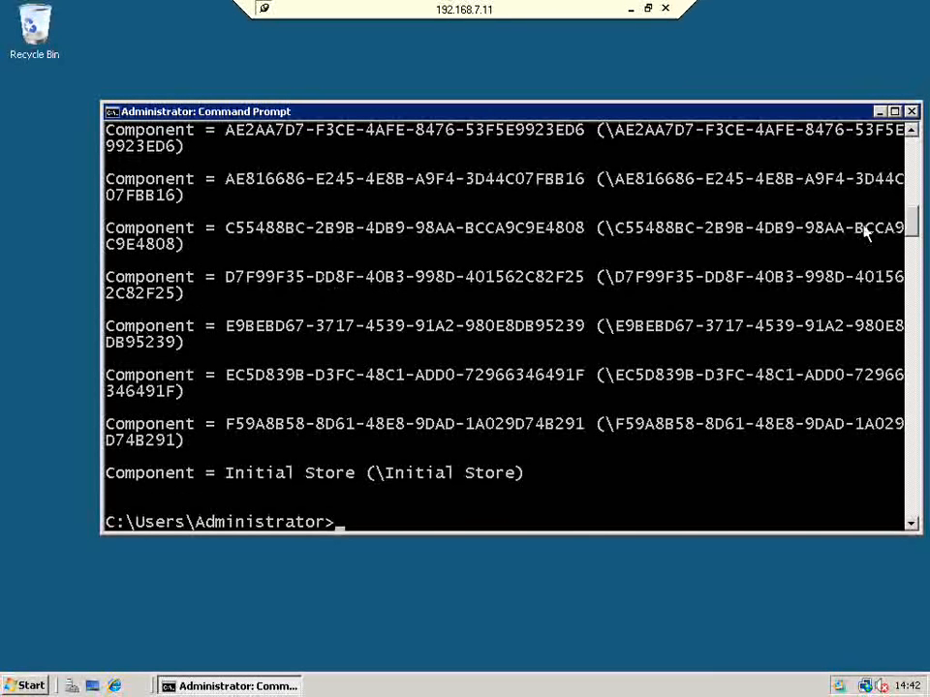
{"action": "scroll", "coordinate": [910, 219], "scroll_direction": "up", "scroll_amount": 4}
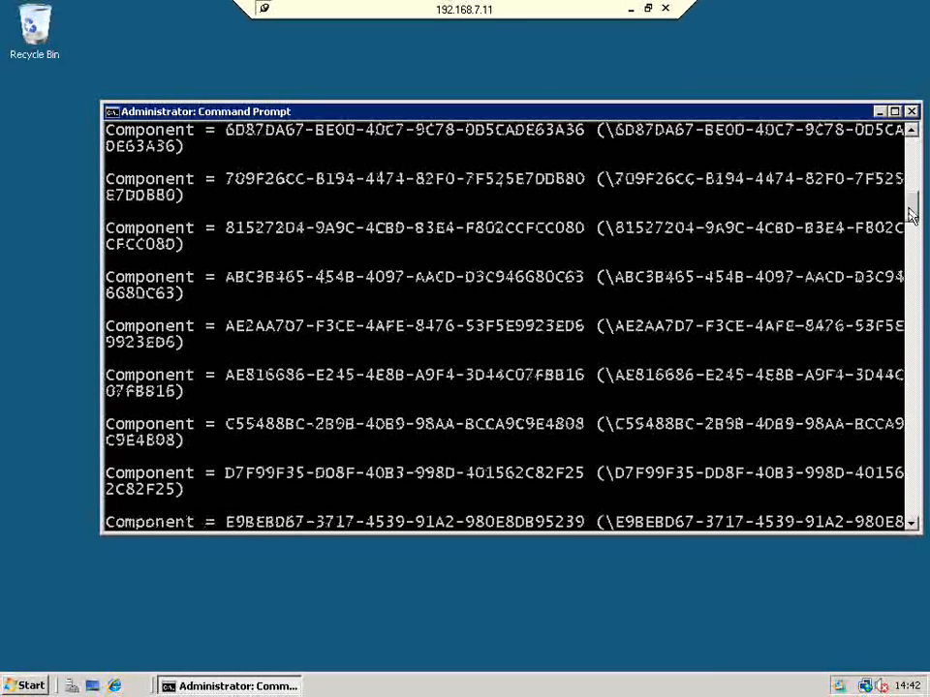
{"action": "left_click_drag", "start_coordinate": [911, 215], "coordinate": [910, 180]}
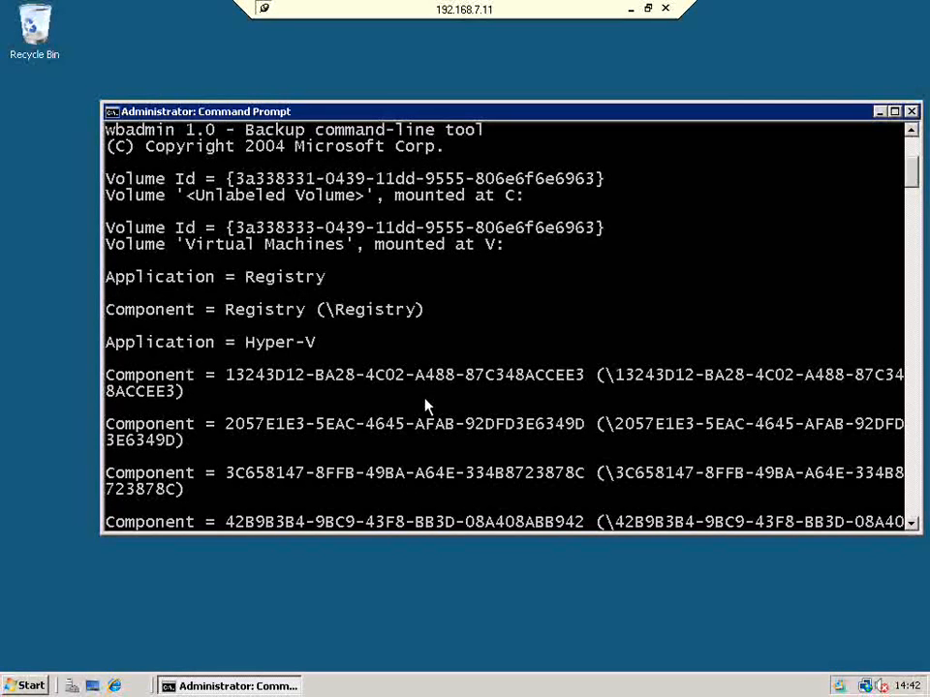
Step: Open Windows PowerShell and run get-wmiobject -namespace "root\virtualization" -query "select * from msvm_computersystem" | format-table -property name, elementname
{"action": "left_click", "coordinate": [32, 687]}
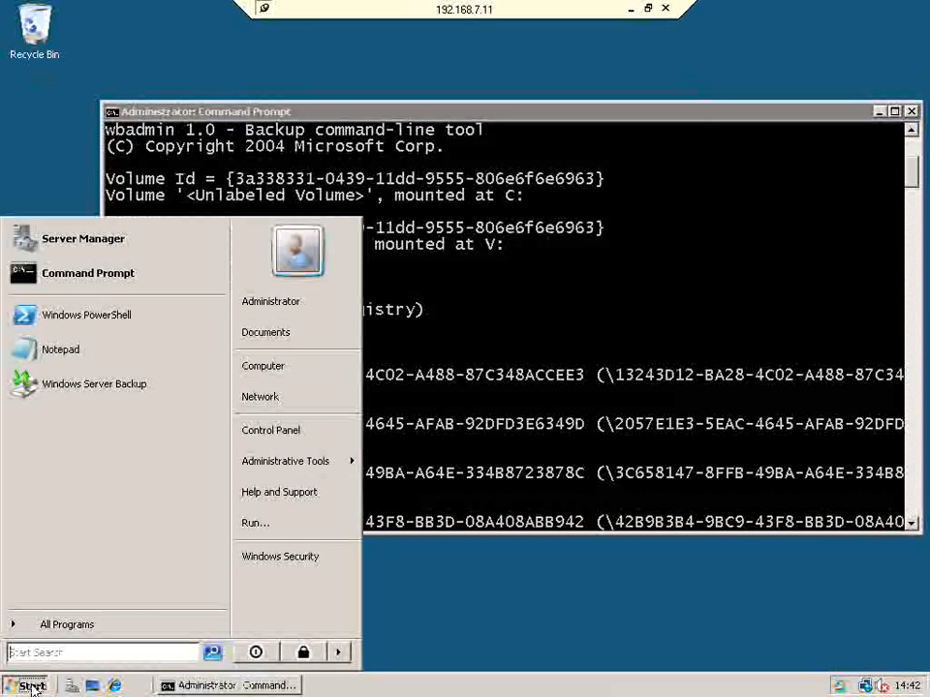
{"action": "left_click", "coordinate": [78, 325]}
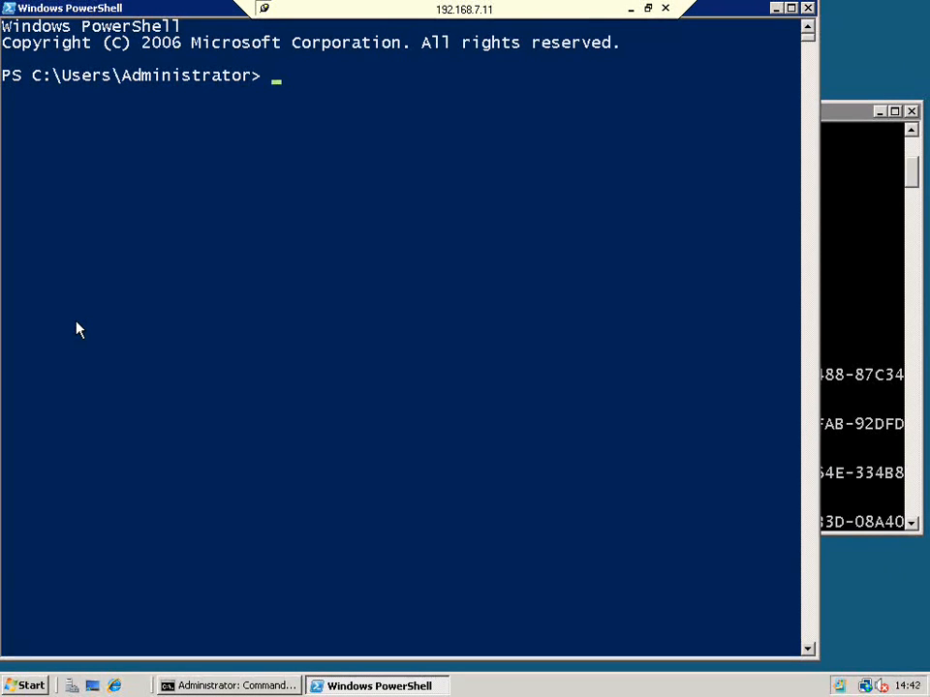
{"action": "type", "text": "get-wmio"}
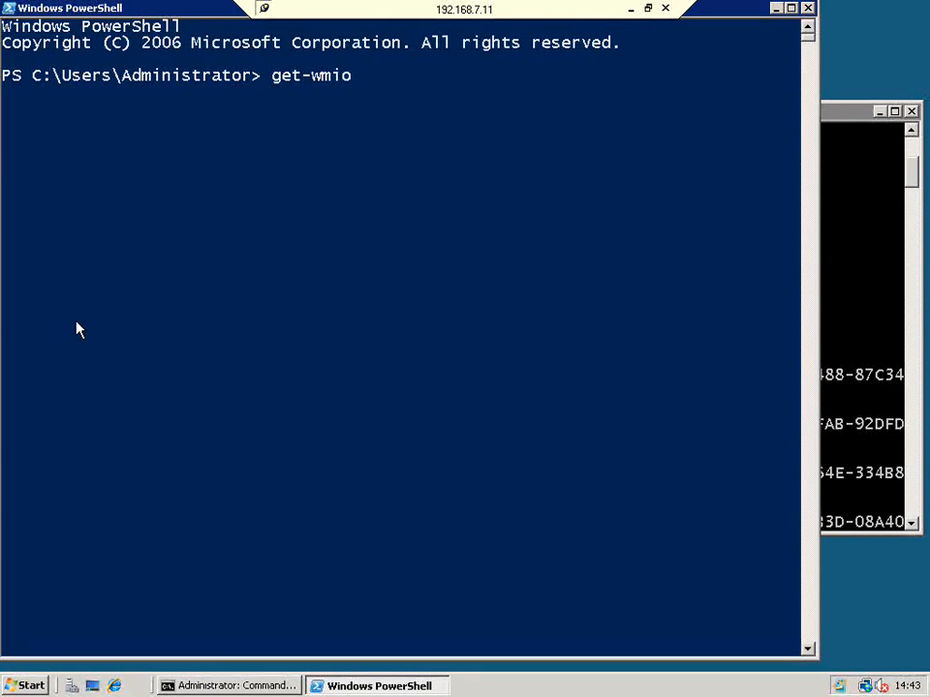
{"action": "type", "text": "bject -name"}
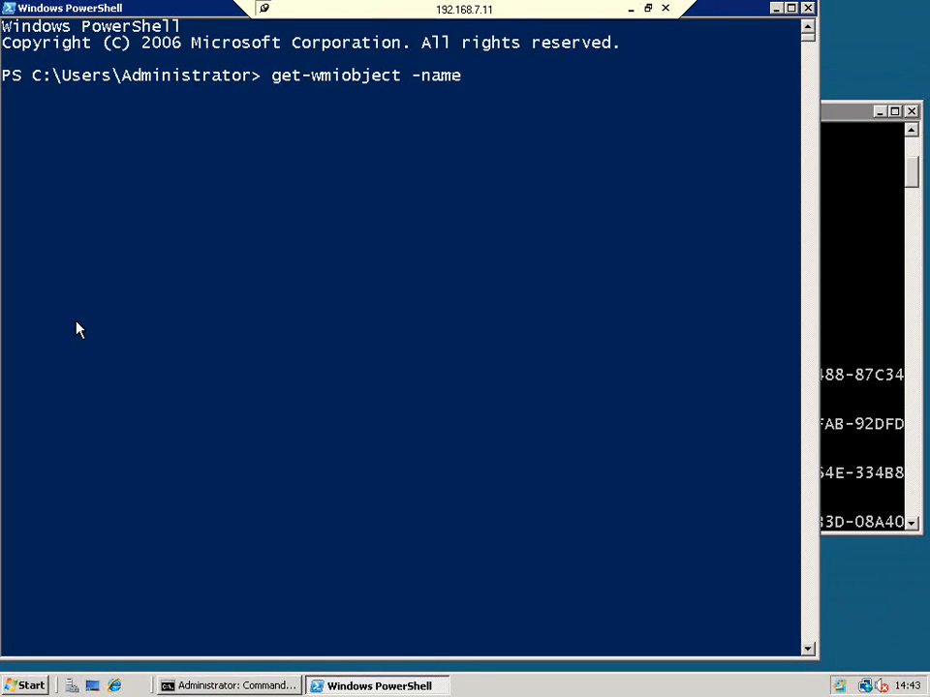
{"action": "type", "text": "space \"root"}
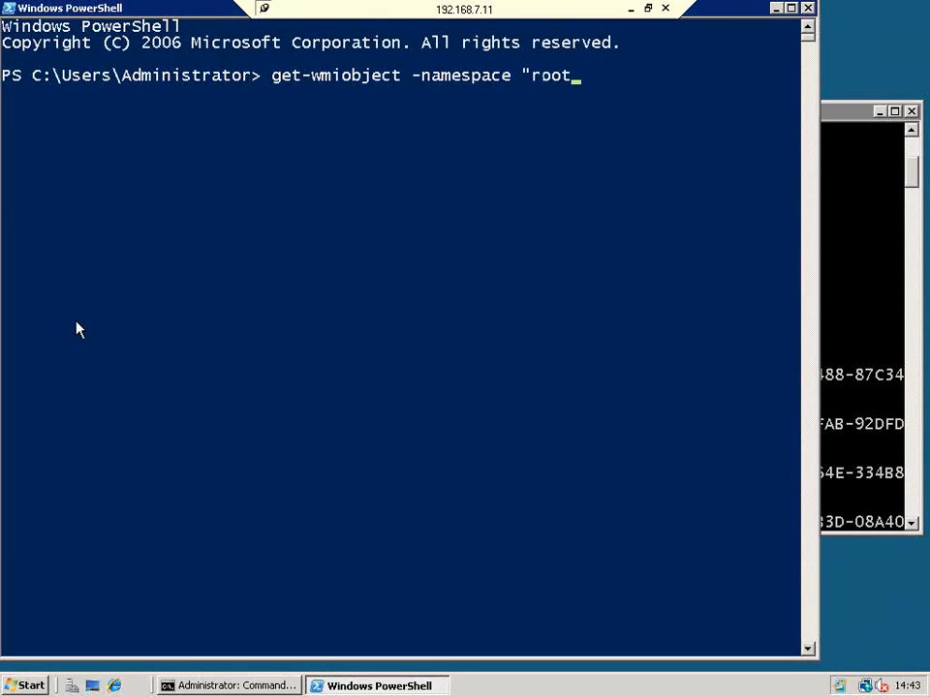
{"action": "type", "text": "\\virt"}
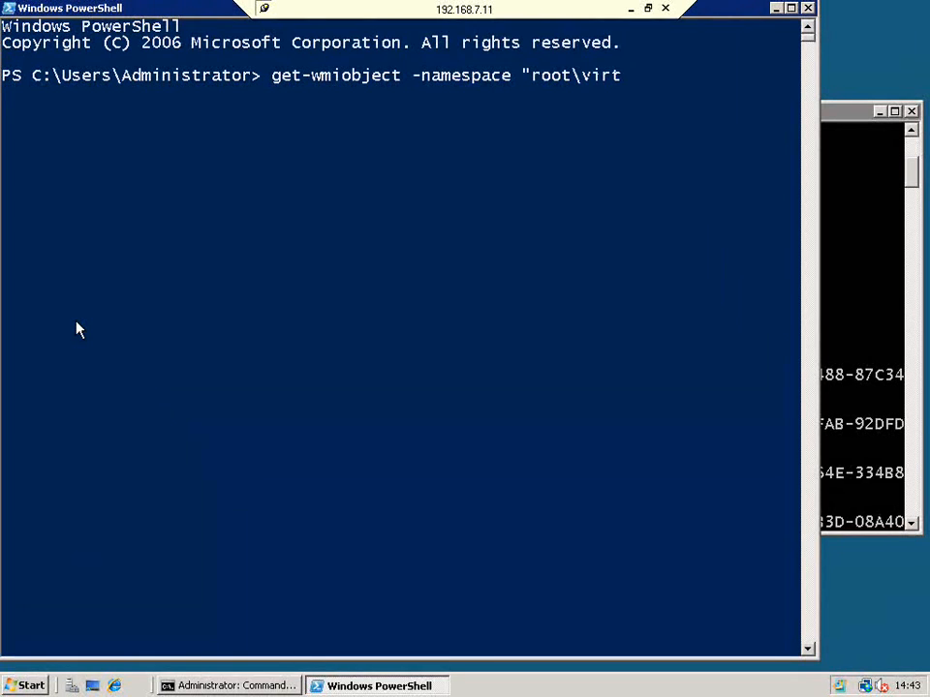
{"action": "type", "text": "ualization\""}
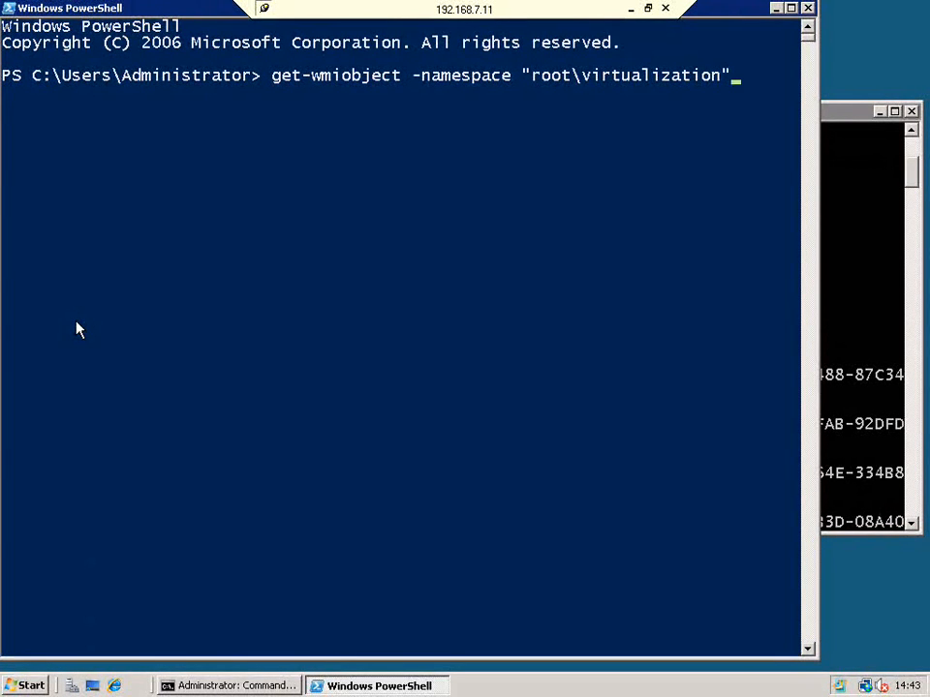
{"action": "type", "text": " -query"}
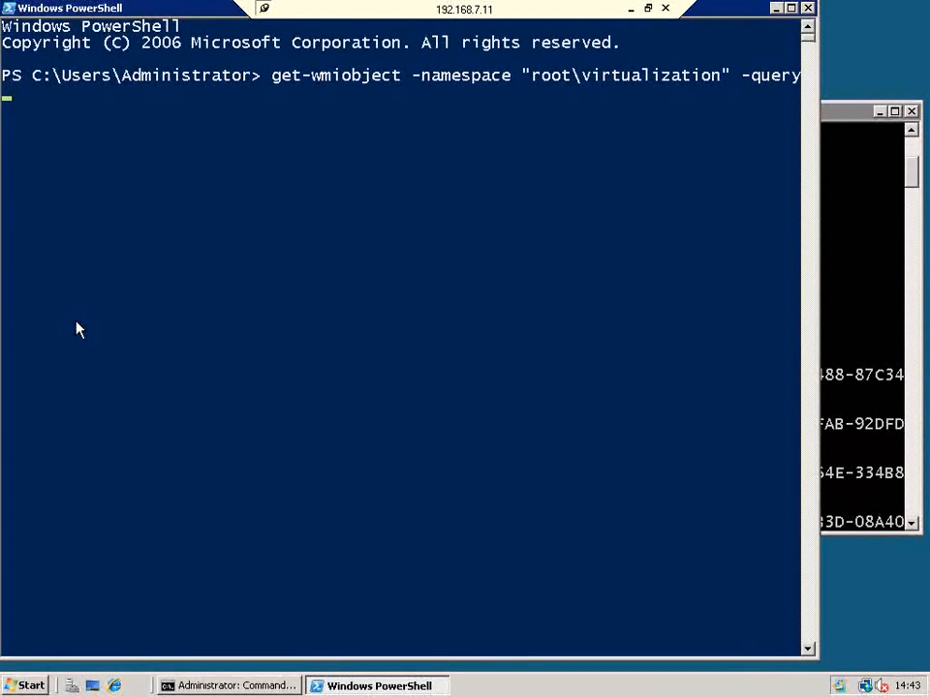
{"action": "type", "text": " \"sele"}
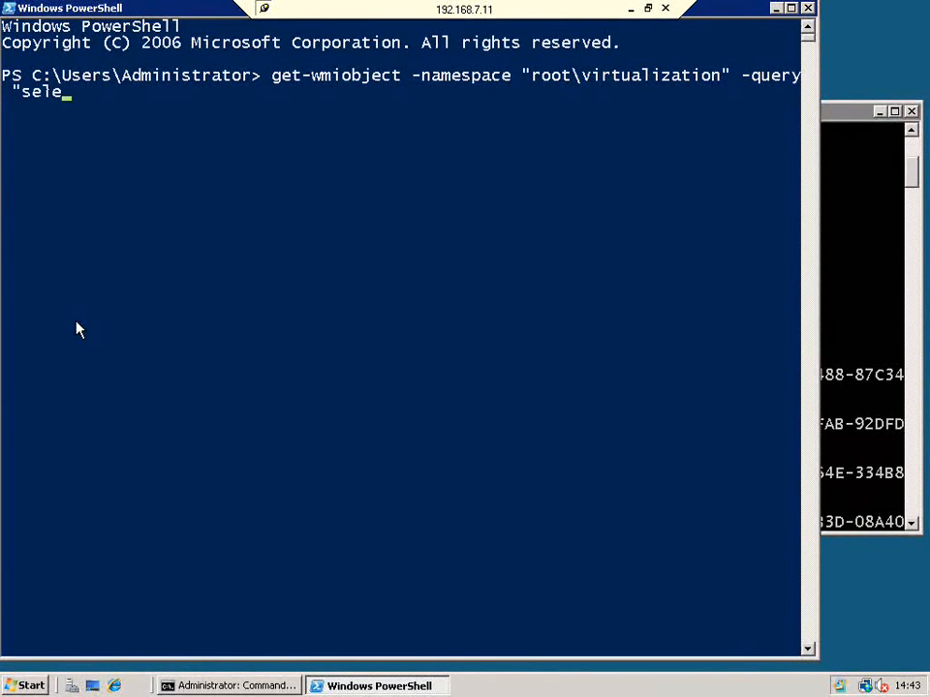
{"action": "type", "text": "ct * from msvm"}
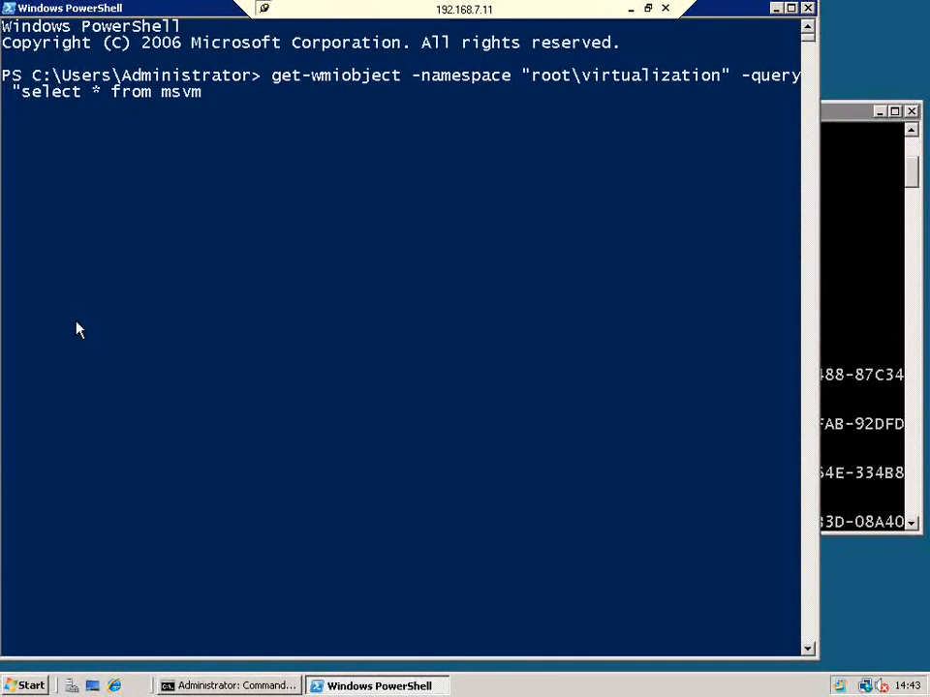
{"action": "type", "text": "_computer"}
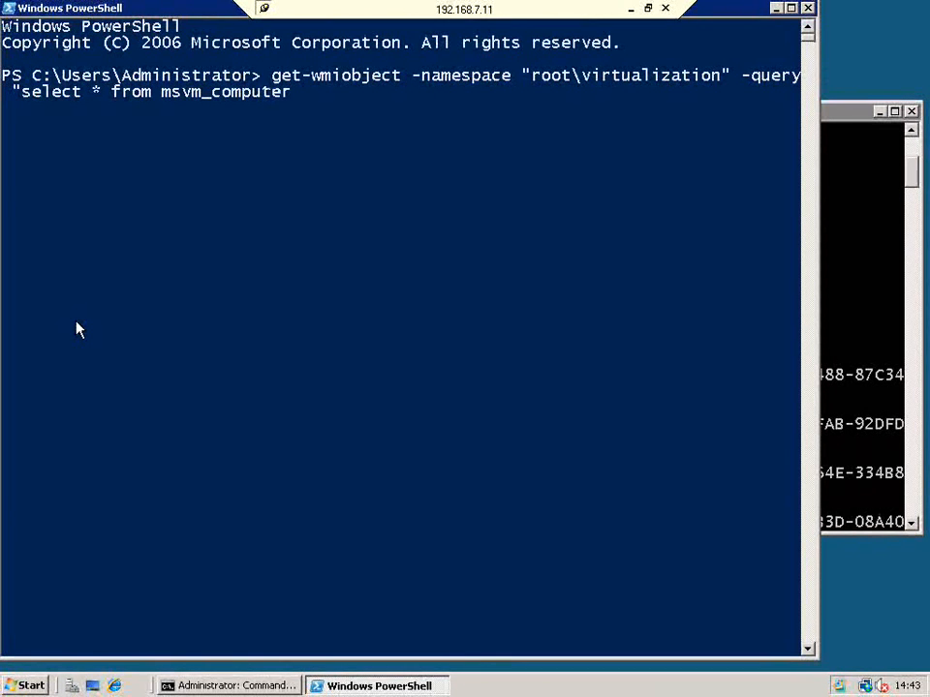
{"action": "type", "text": "system"}
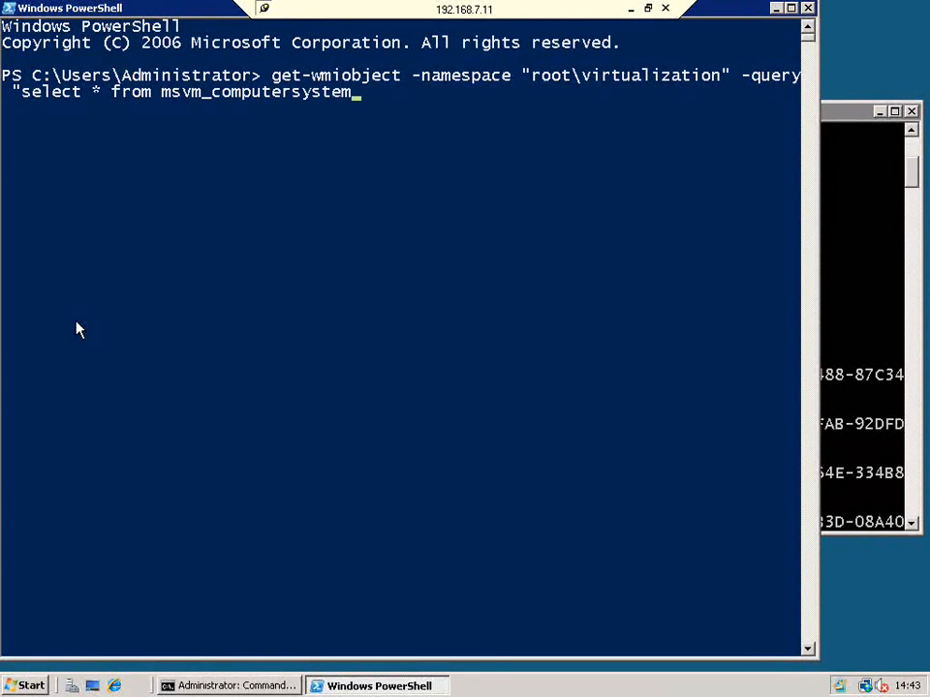
{"action": "type", "text": "\" | "}
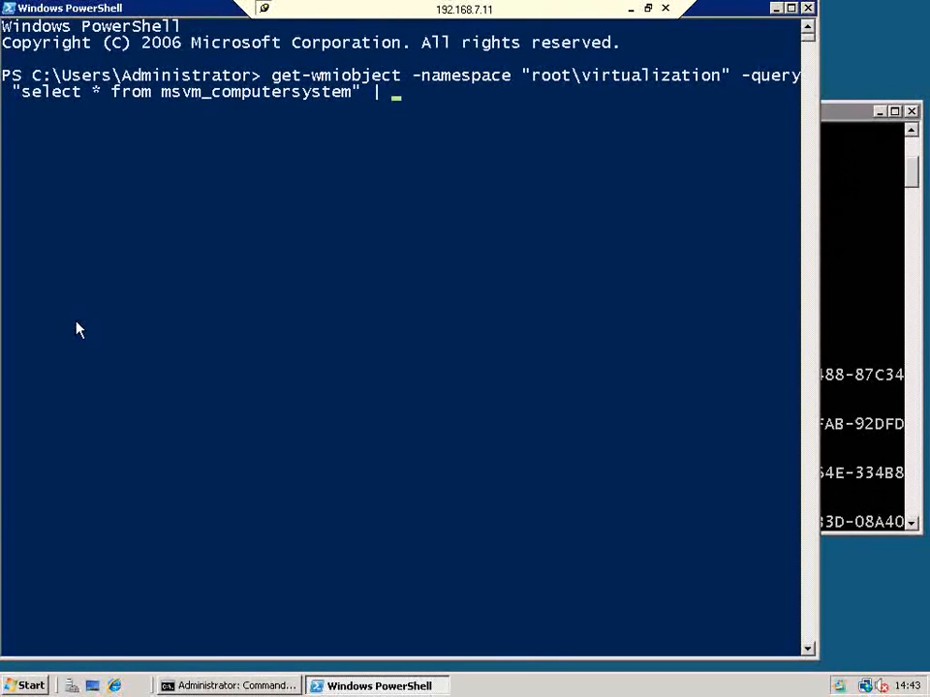
{"action": "type", "text": "format-t"}
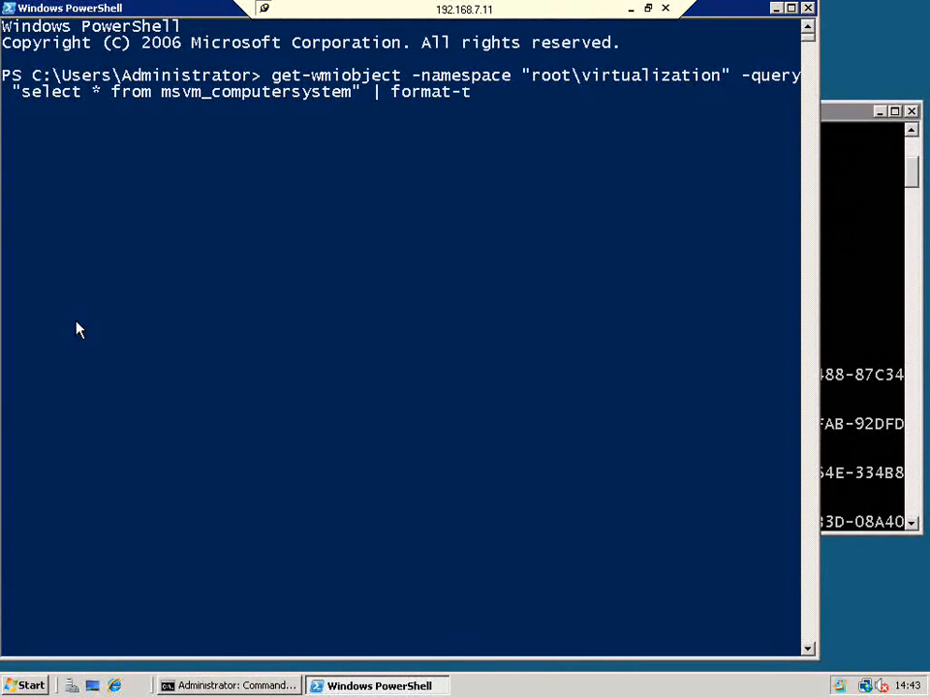
{"action": "type", "text": "able -pro"}
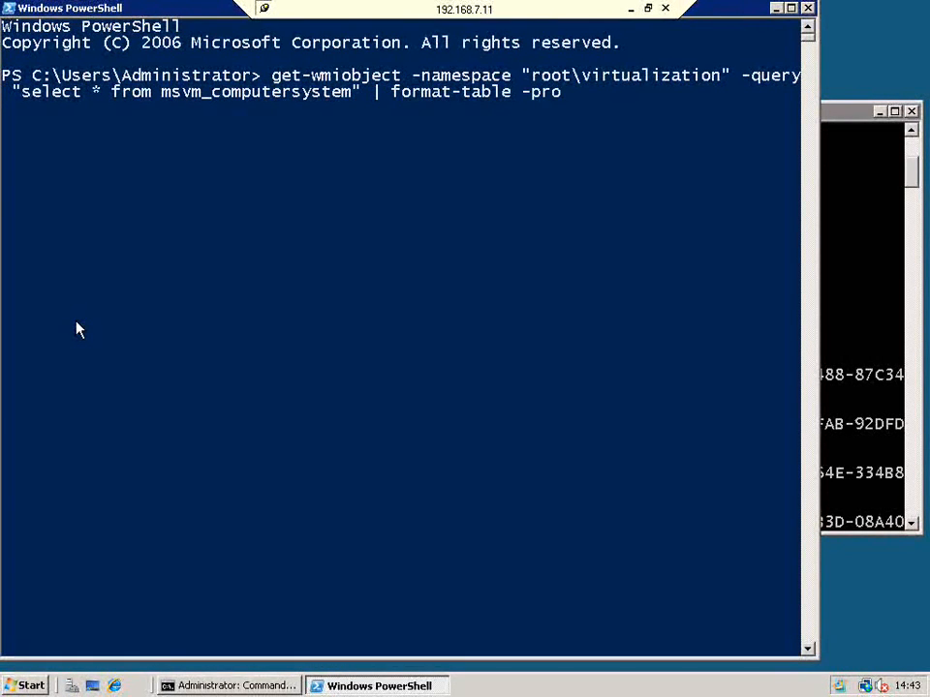
{"action": "type", "text": "perty name"}
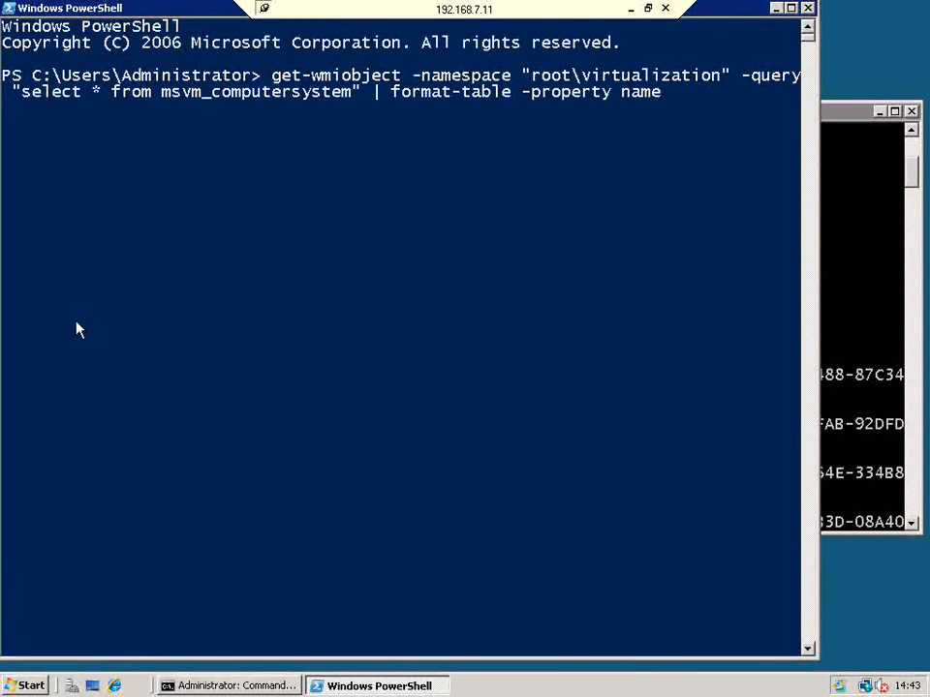
{"action": "type", "text": ", elementname"}
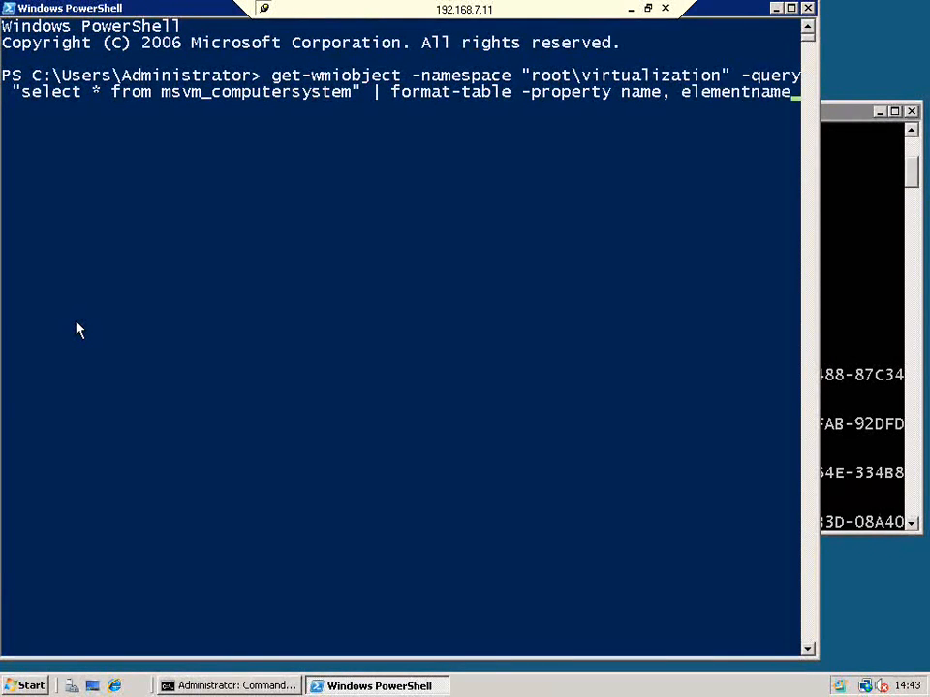
{"action": "key", "text": "Return"}
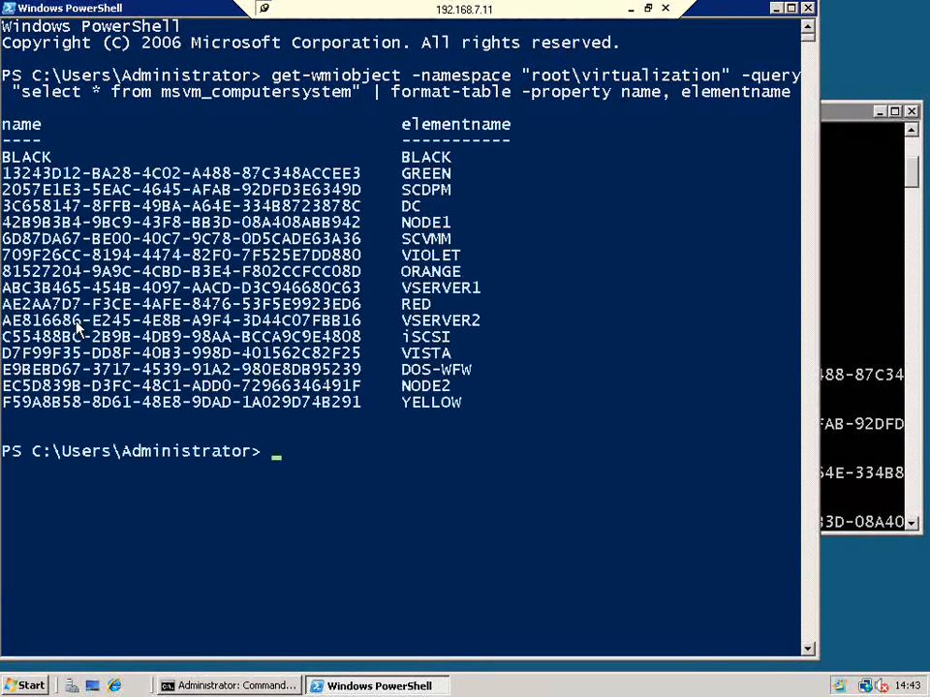
Step: Highlight the GREEN virtual machine's full GUID in the query output to compare it with the backup's component list
{"action": "left_click", "coordinate": [6, 173]}
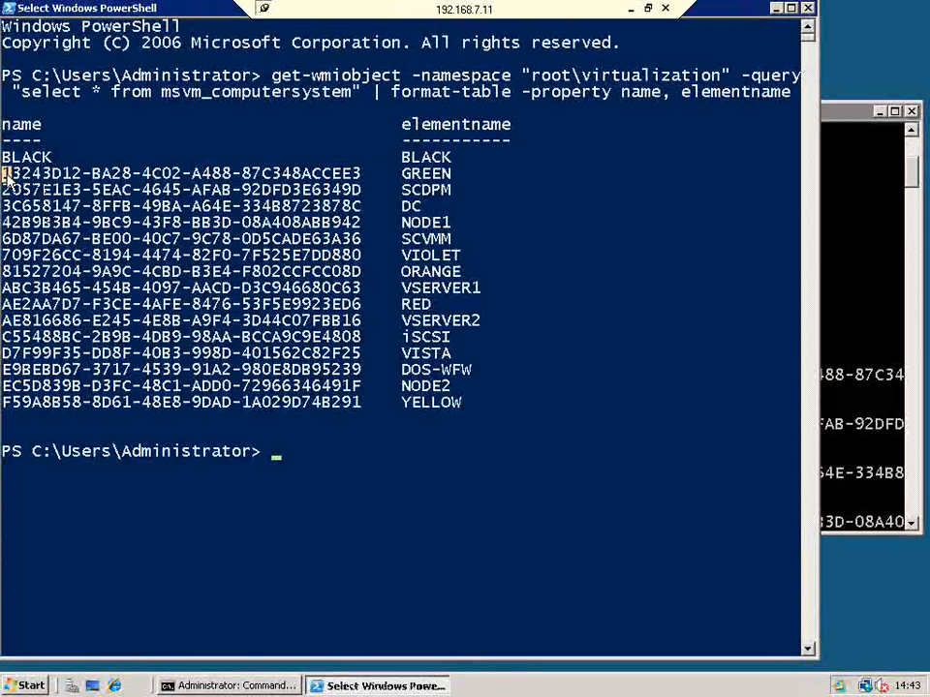
{"action": "left_click_drag", "start_coordinate": [6, 173], "coordinate": [360, 174]}
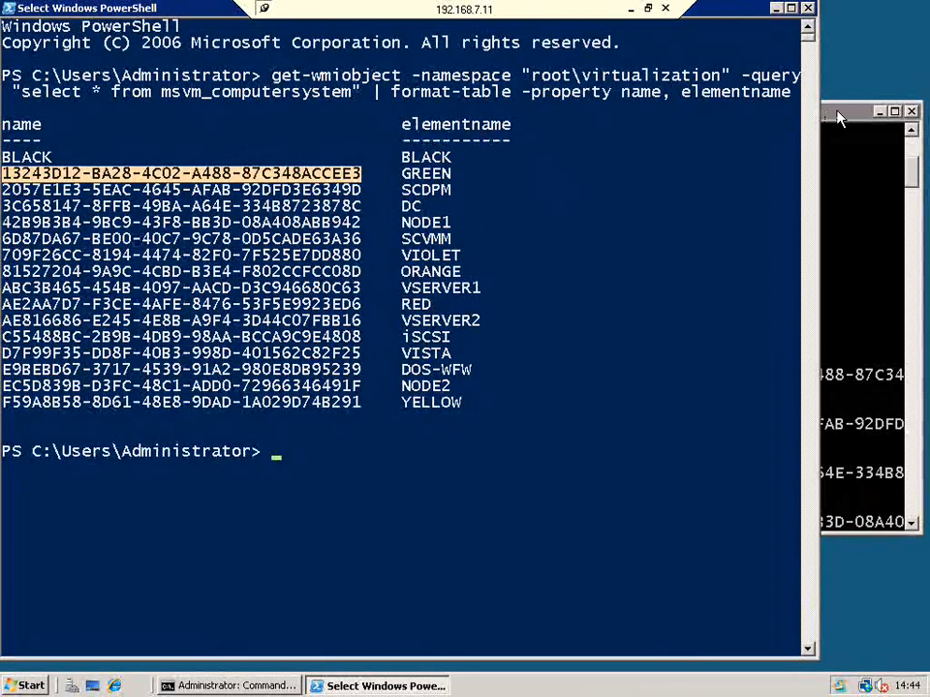
Step: Switch to Windows Server Backup and start a recovery from this server, using the 08/06/2009 12:02 backup and the Applications recovery type
{"action": "left_click", "coordinate": [175, 354]}
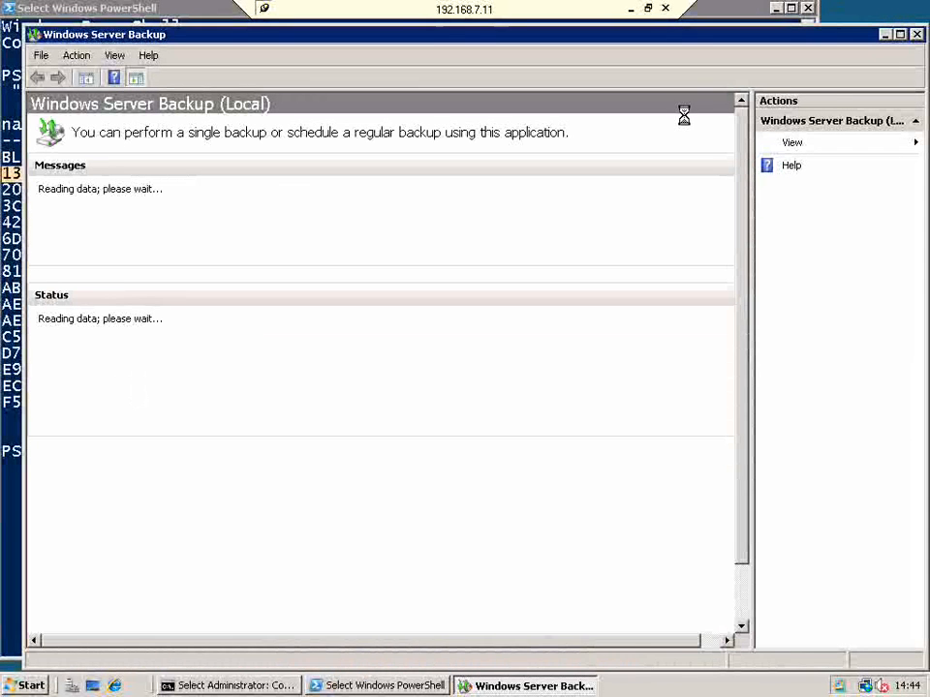
{"action": "left_click", "coordinate": [900, 34]}
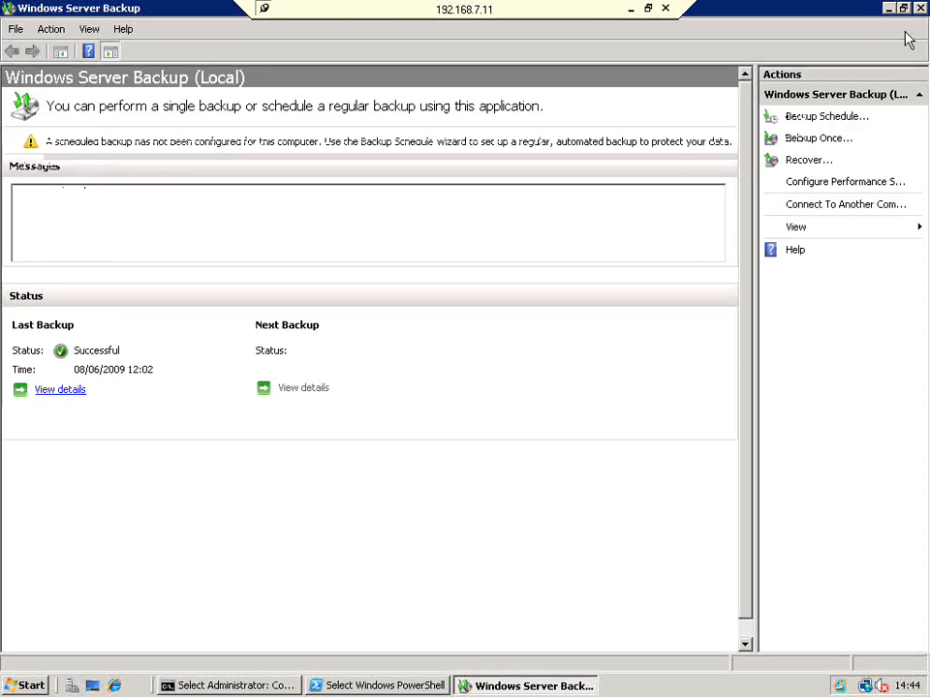
{"action": "left_click", "coordinate": [811, 164]}
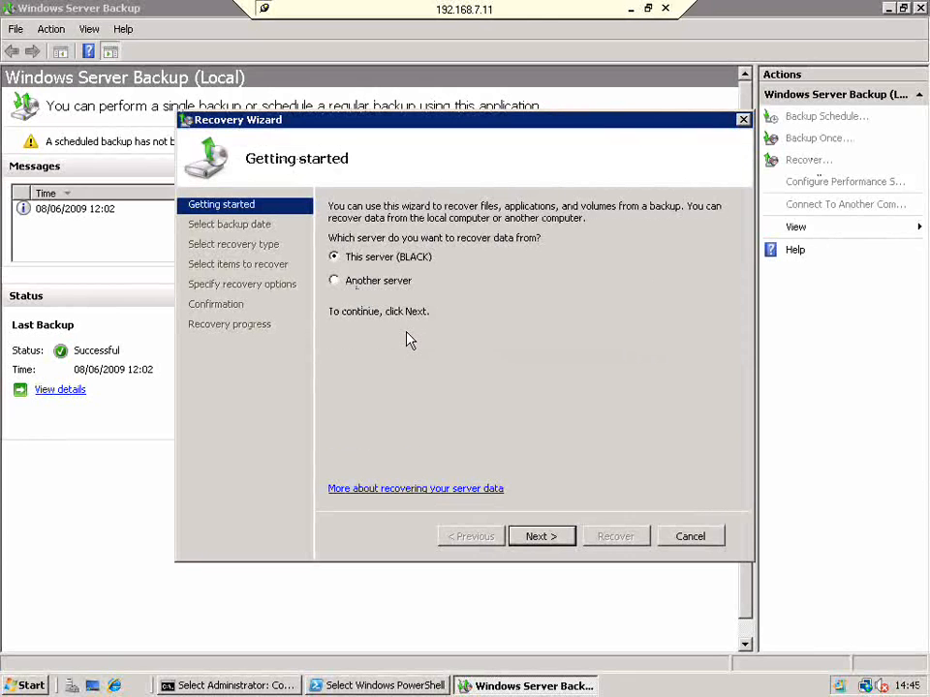
{"action": "left_click", "coordinate": [545, 539]}
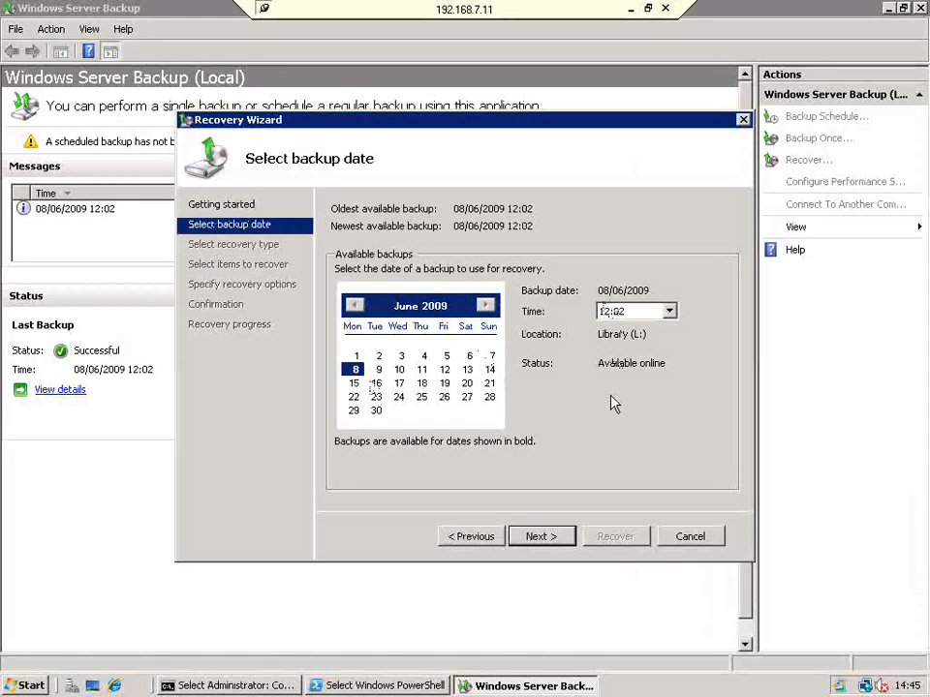
{"action": "left_click", "coordinate": [558, 537]}
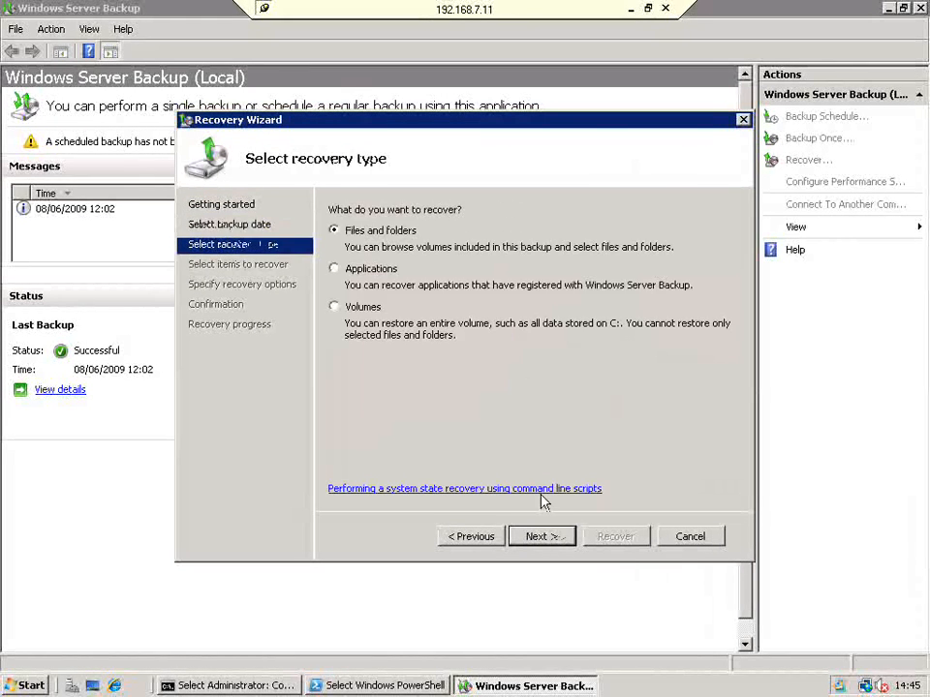
{"action": "left_click", "coordinate": [343, 275]}
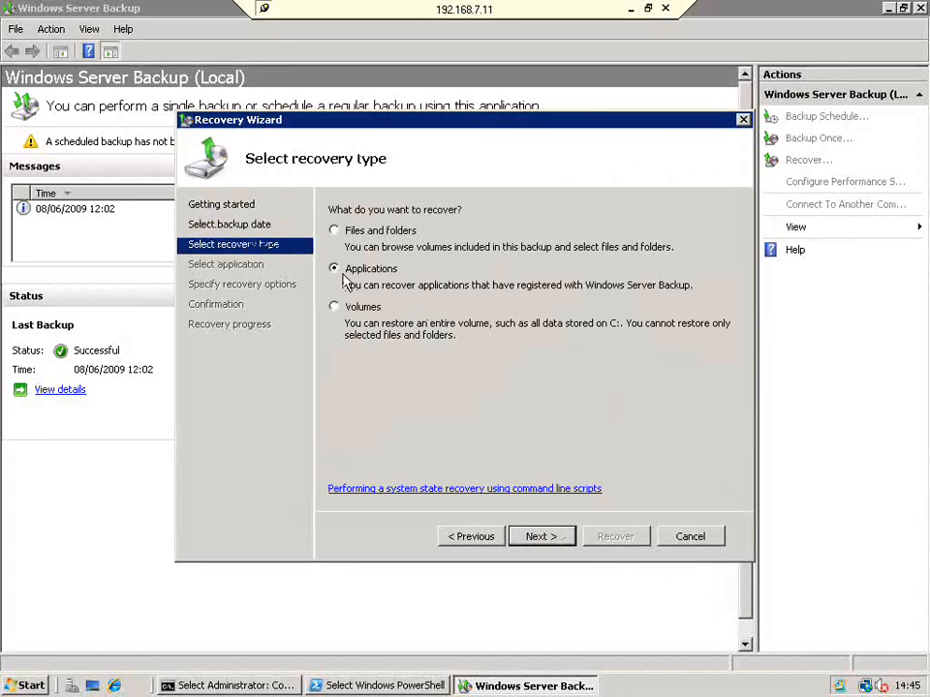
{"action": "left_click", "coordinate": [538, 536]}
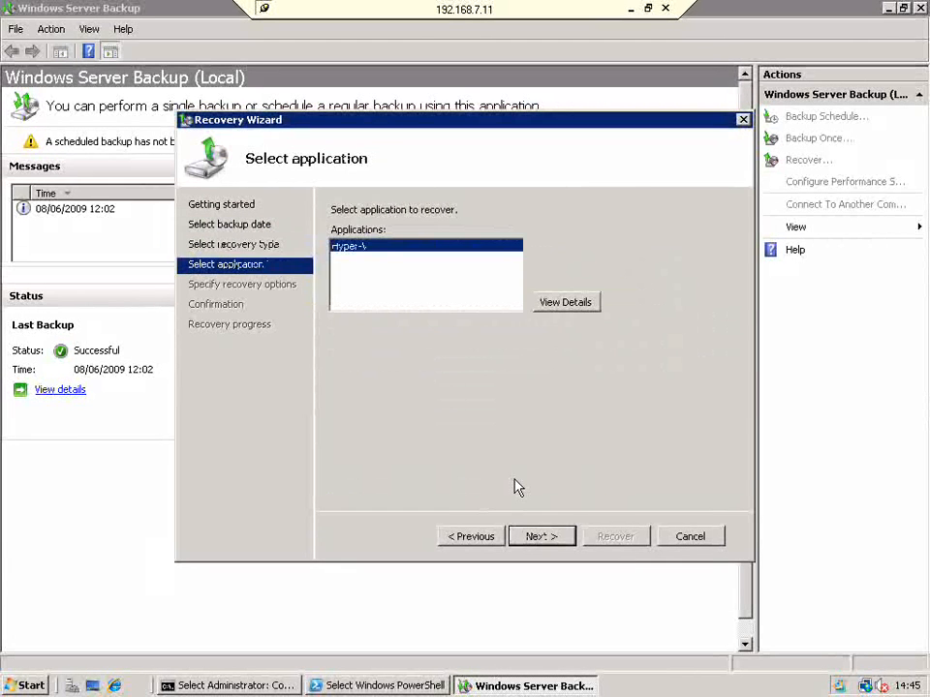
Step: Examine the component details of the Hyper-V application, highlight the first GUID, and cancel the Recovery Wizard without restoring anything
{"action": "left_click", "coordinate": [561, 303]}
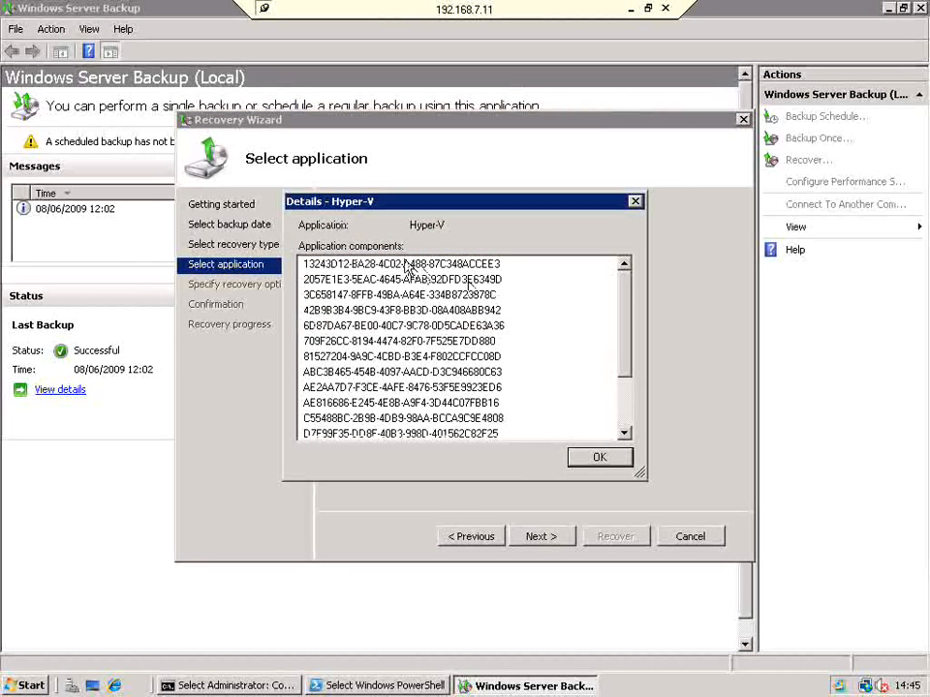
{"action": "left_click", "coordinate": [407, 266]}
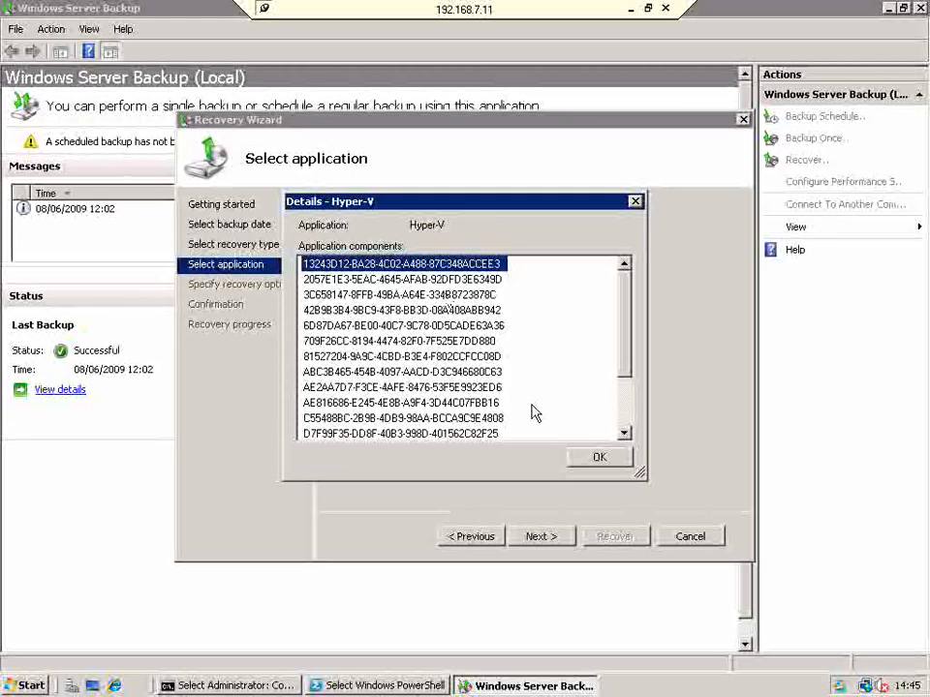
{"action": "left_click", "coordinate": [595, 456]}
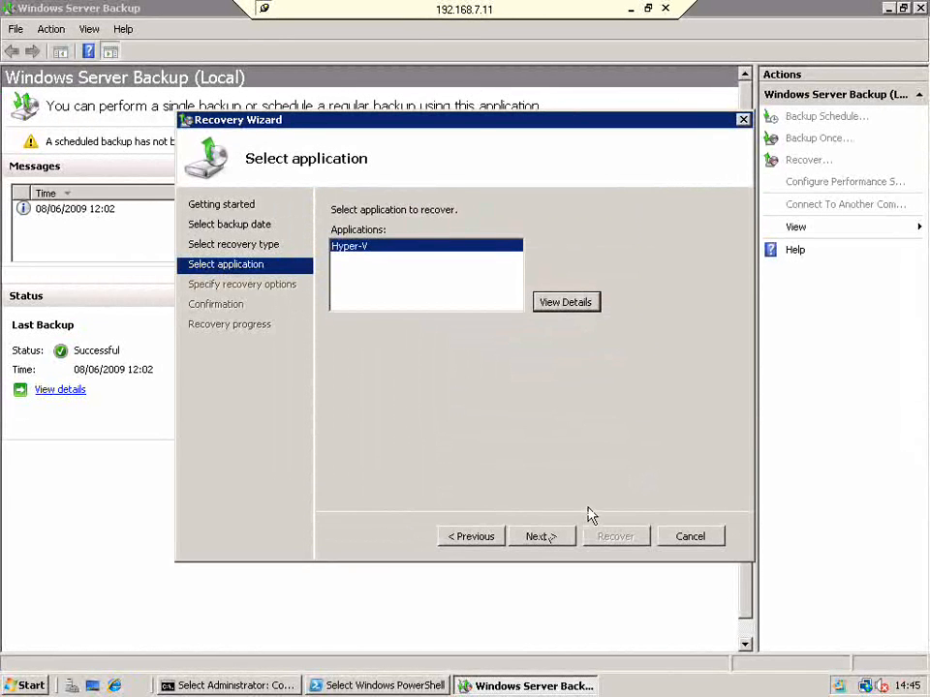
{"action": "left_click", "coordinate": [690, 537]}
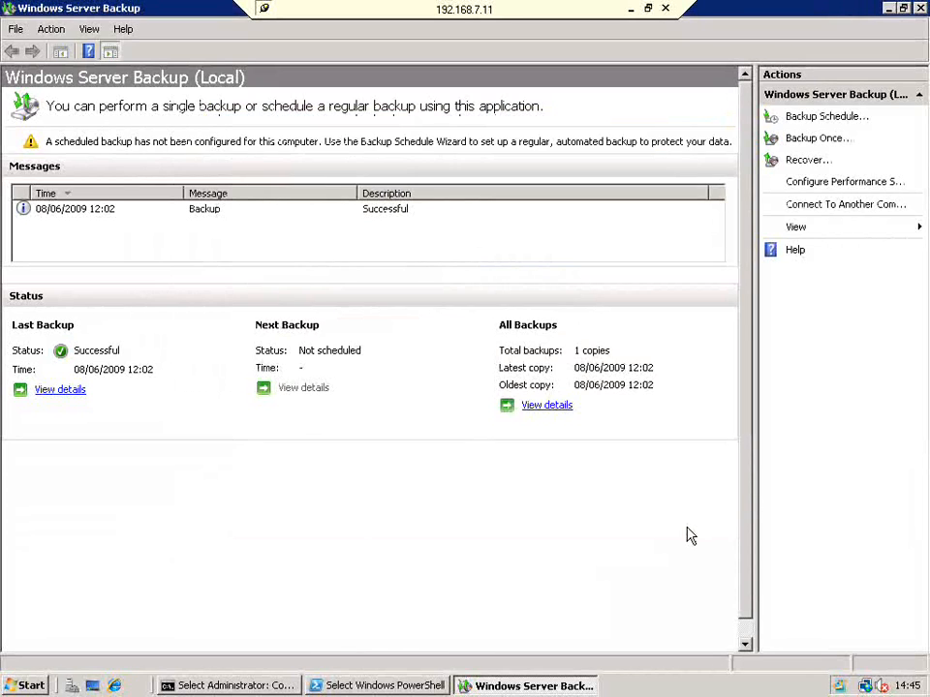